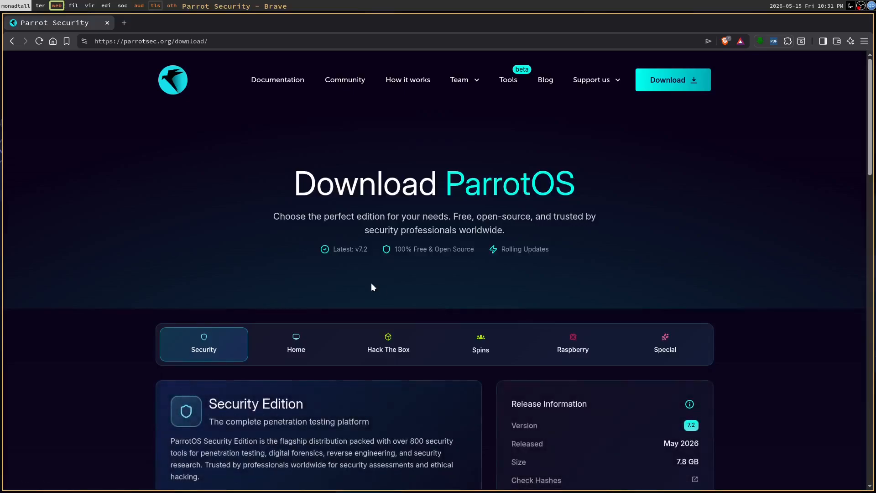
Look through the Home, Hack The Box and Spins editions, and expand the direct download options for Community Spins
scroll(371, 283, down, 3)
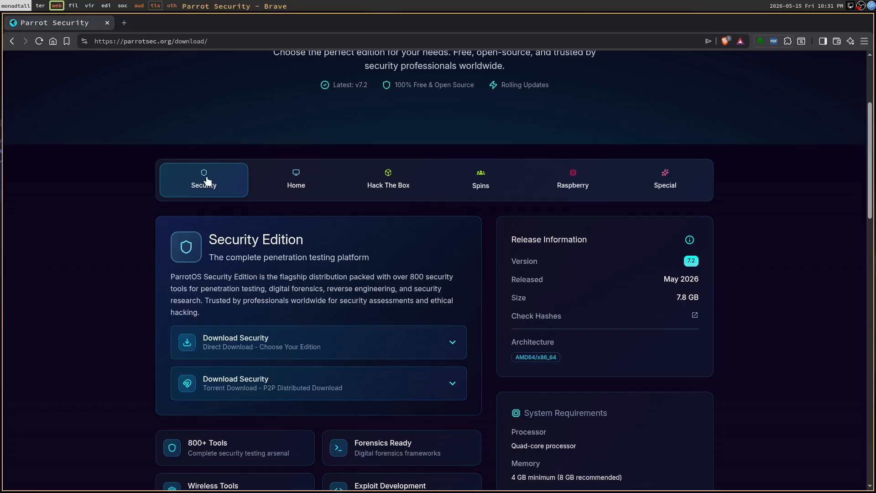
click(292, 184)
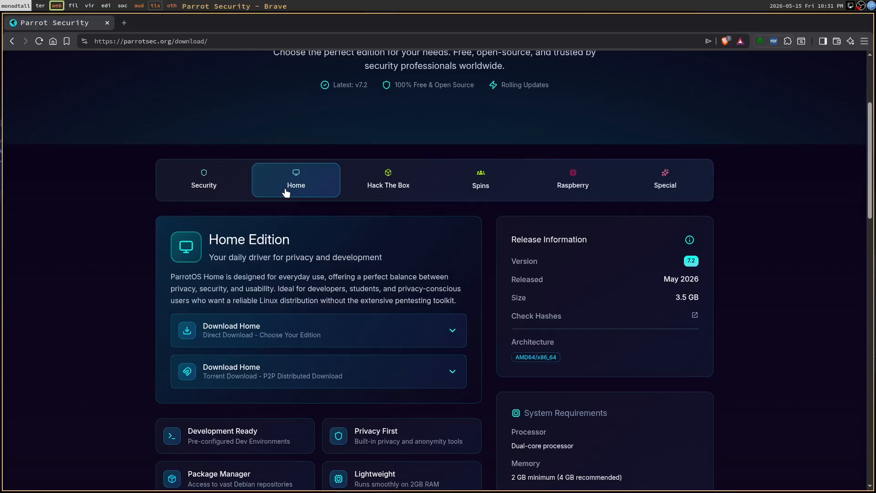
click(376, 187)
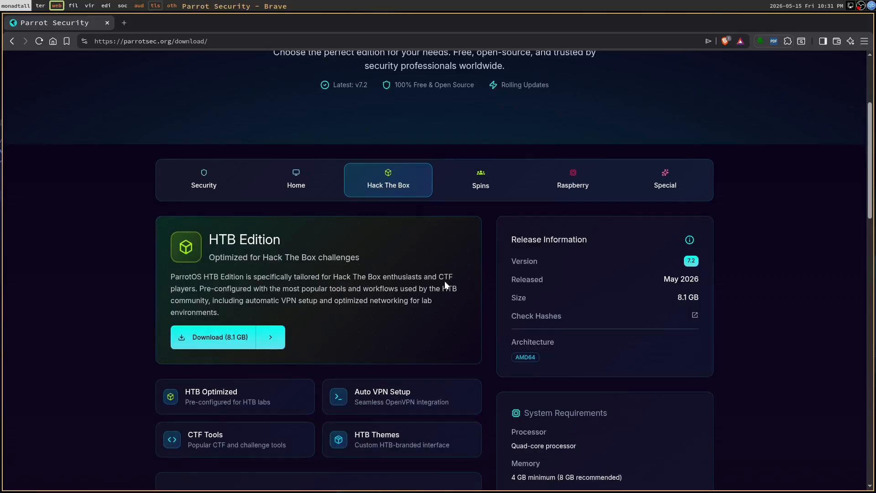
click(479, 181)
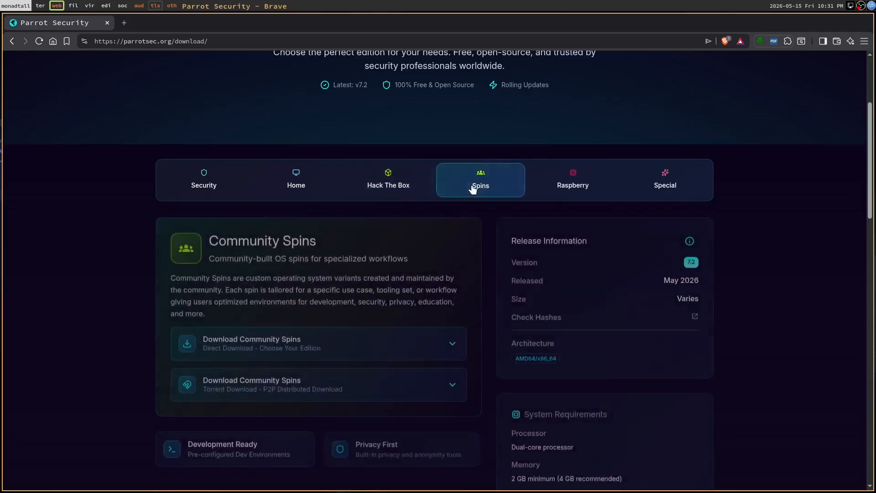
click(447, 343)
scroll(293, 337, down, 3)
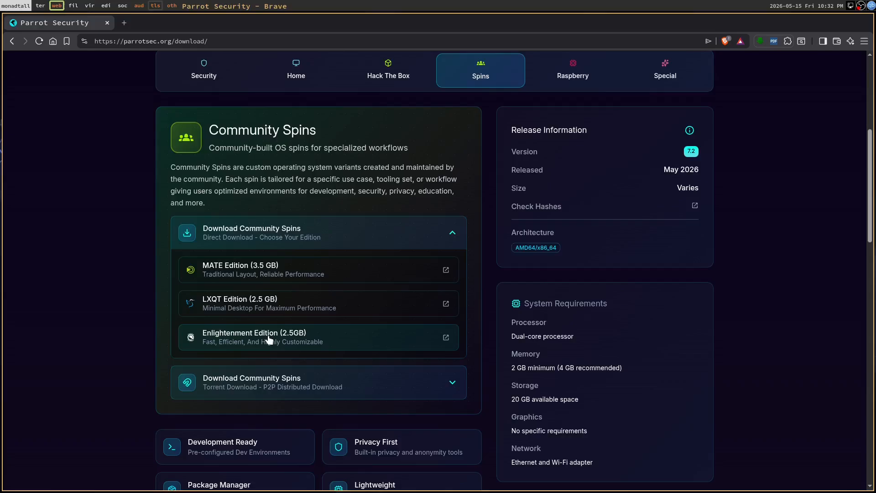
Examine the Raspberry and Special editions, including the direct download options for Special
scroll(269, 340, up, 4)
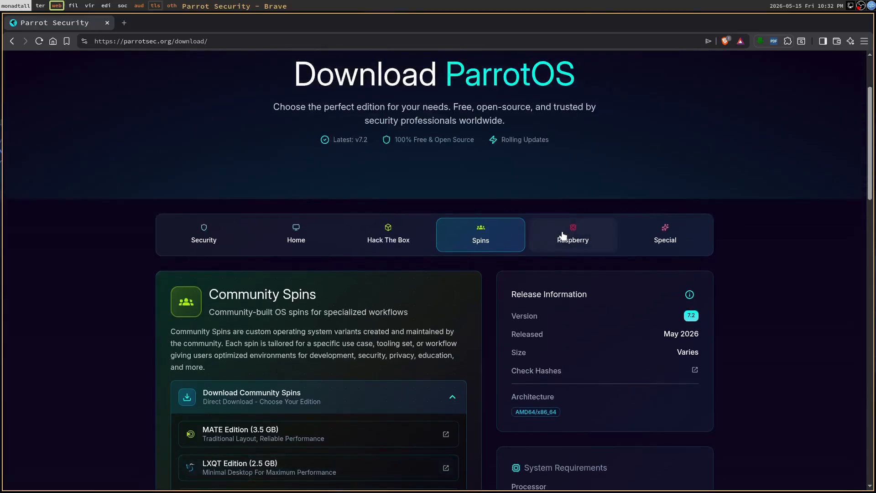
click(570, 235)
scroll(249, 331, down, 1)
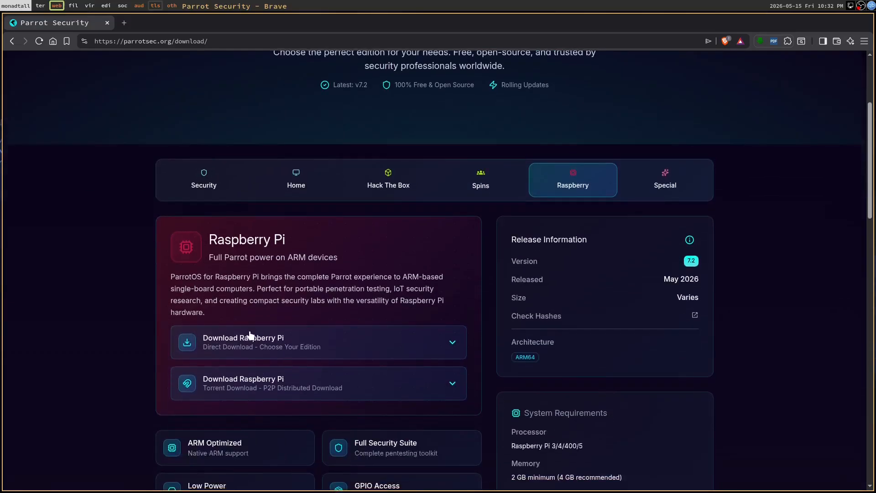
click(657, 185)
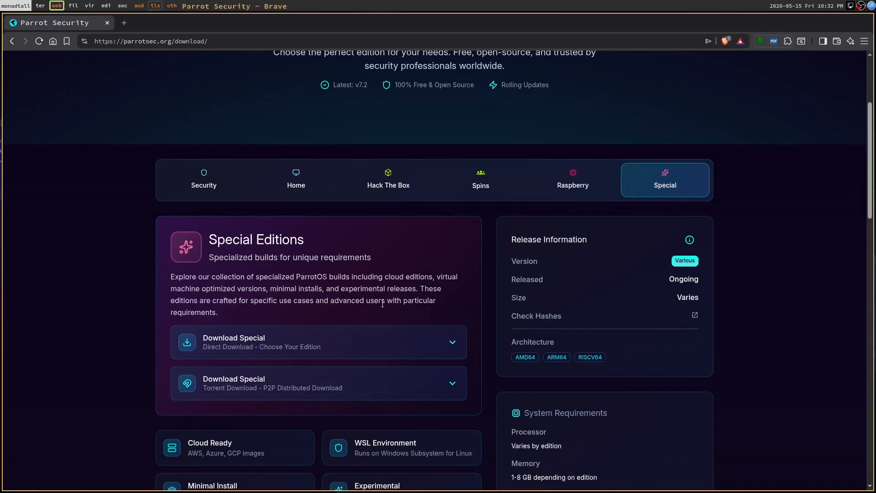
click(343, 344)
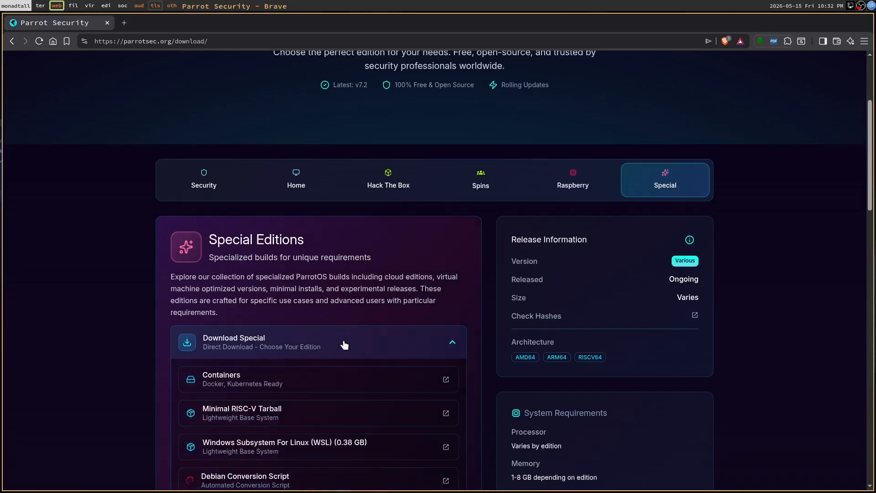
click(344, 345)
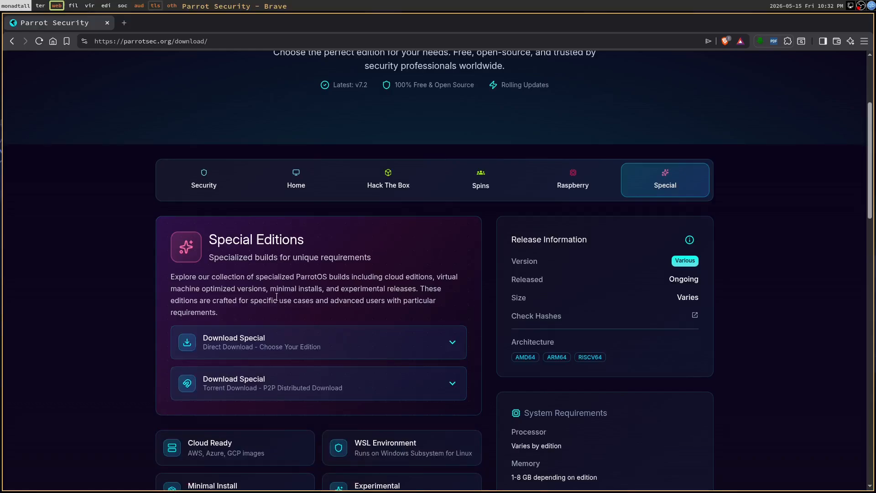
Compare the Security and Home editions and expand the direct download options for Security
click(228, 194)
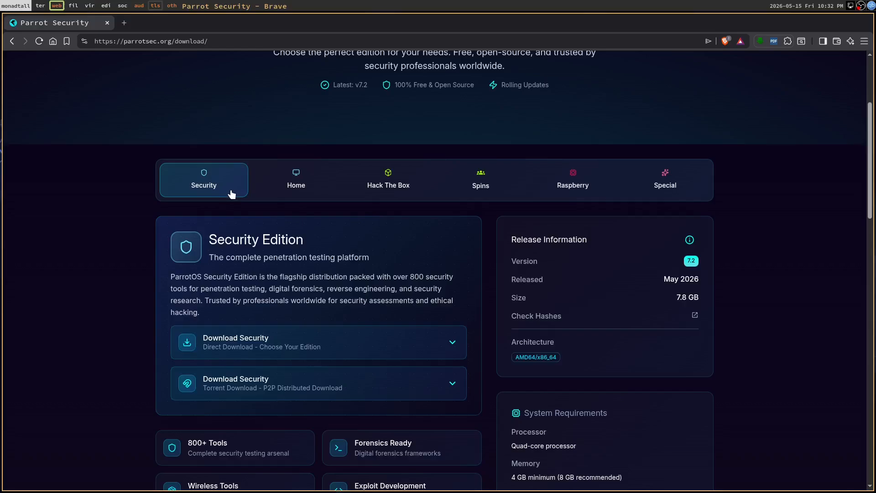
click(294, 186)
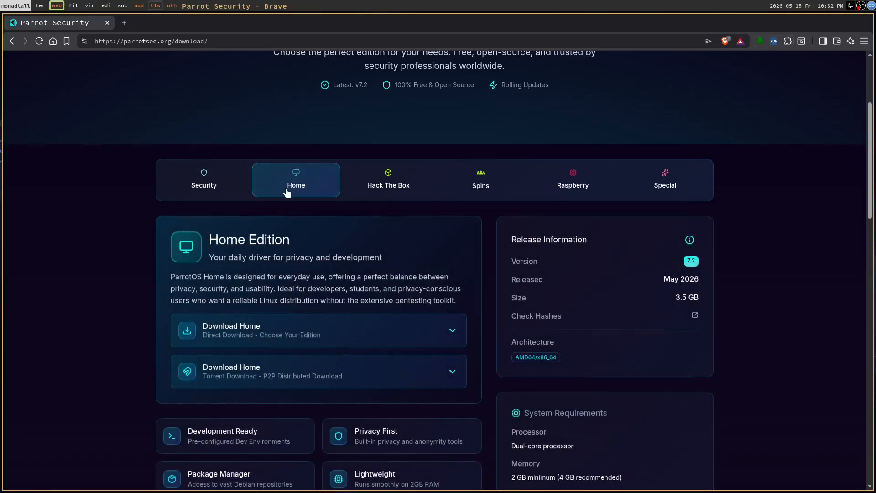
click(198, 184)
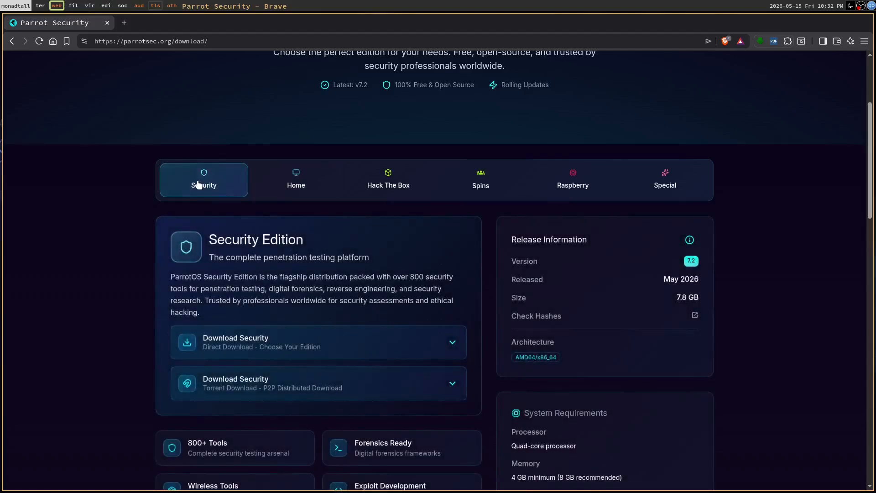
click(456, 342)
scroll(290, 319, down, 2)
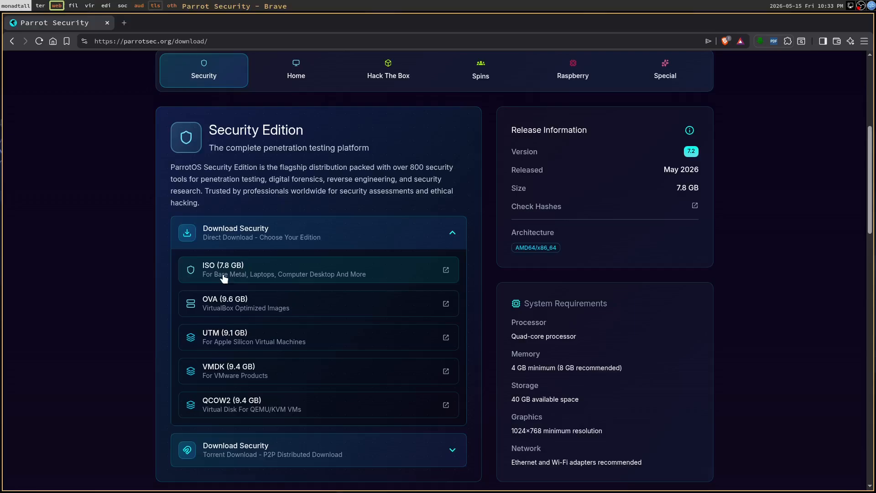
Switch to the vir workspace and launch virt-manager
key(super+4)
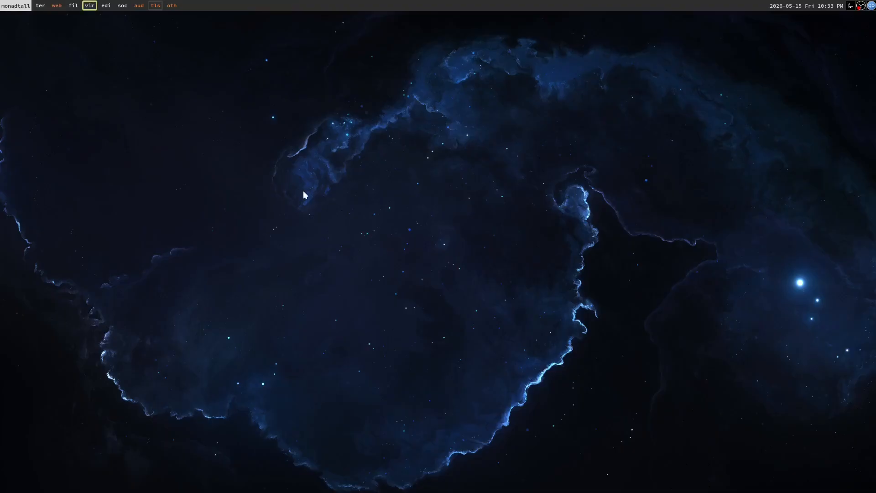
key(super+r)
text(virt-ma)
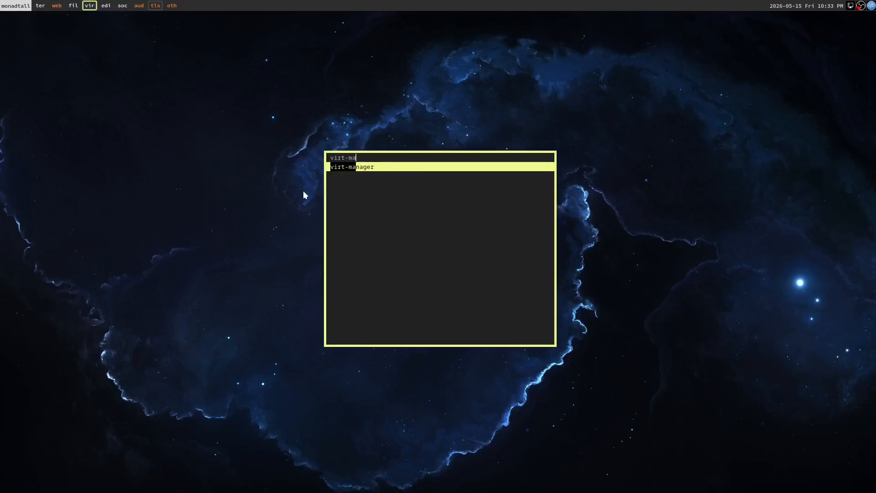
key(Return)
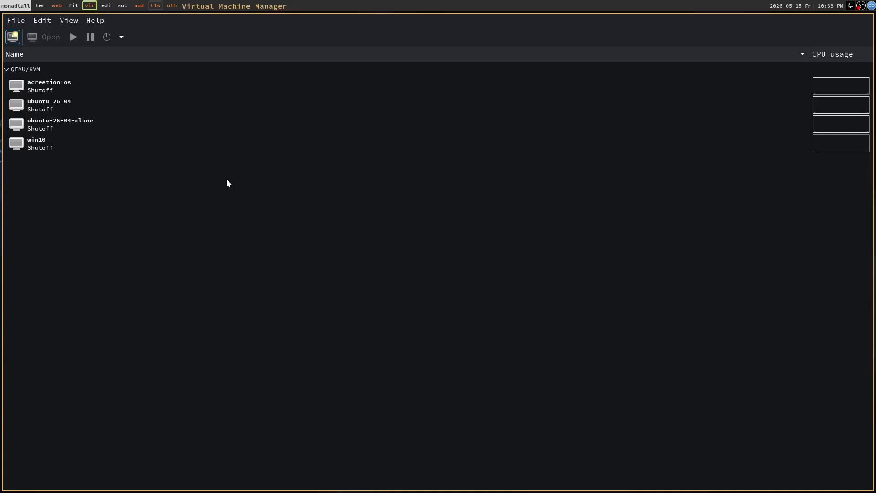
Start a new virtual machine from local install media and choose Parrot-security-7.2_amd64.iso from the iso pool
click(14, 40)
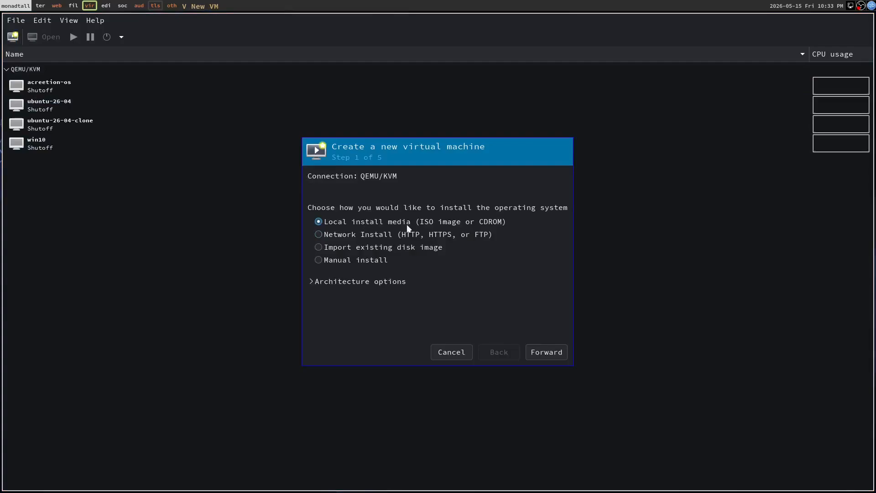
click(549, 351)
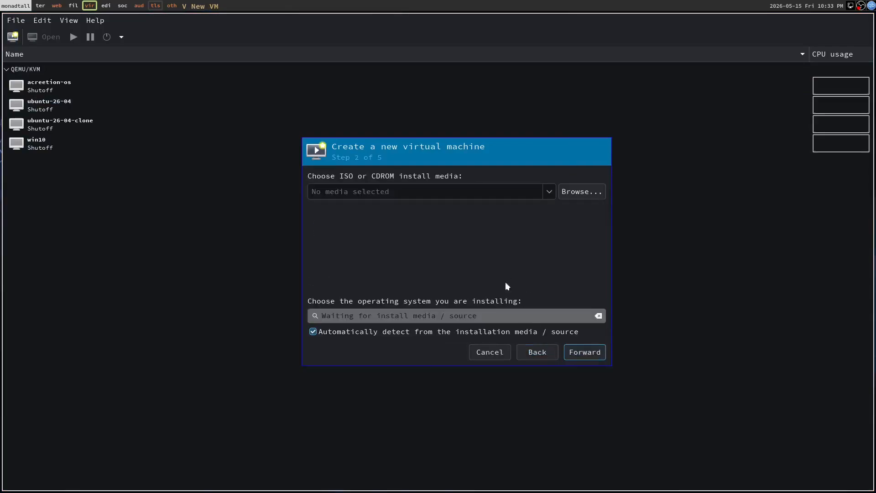
click(579, 192)
click(346, 179)
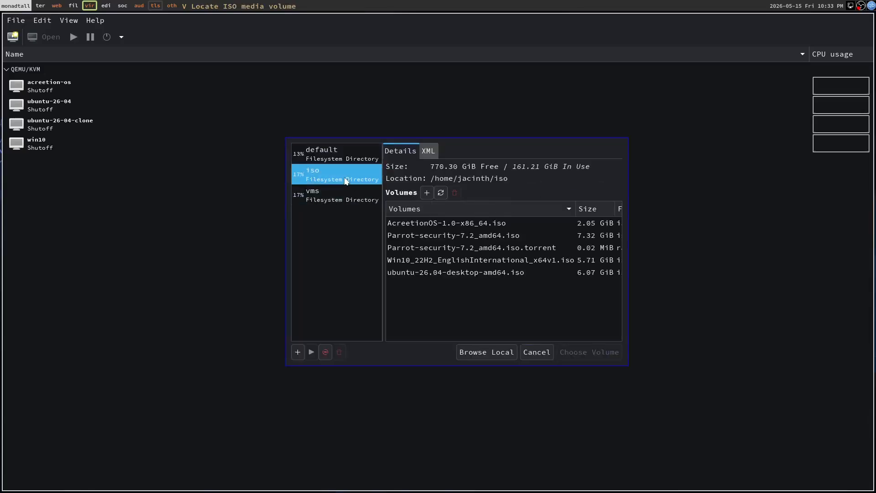
click(463, 272)
click(392, 250)
click(399, 239)
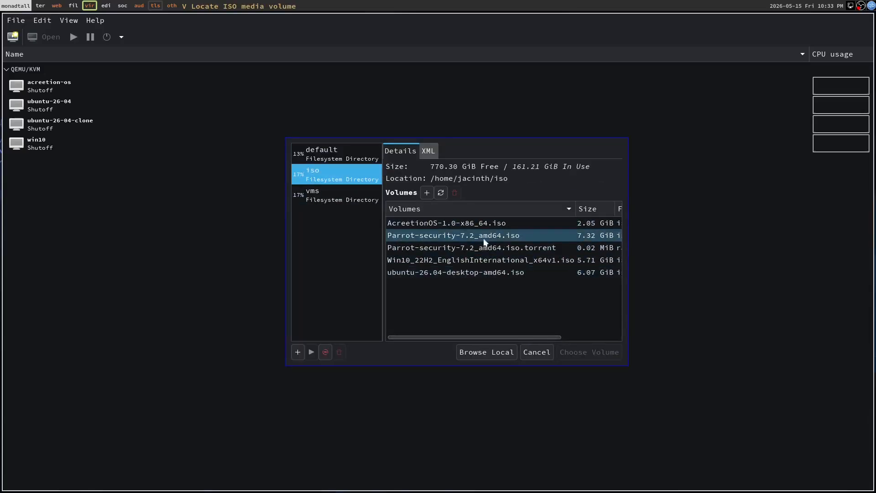
click(509, 246)
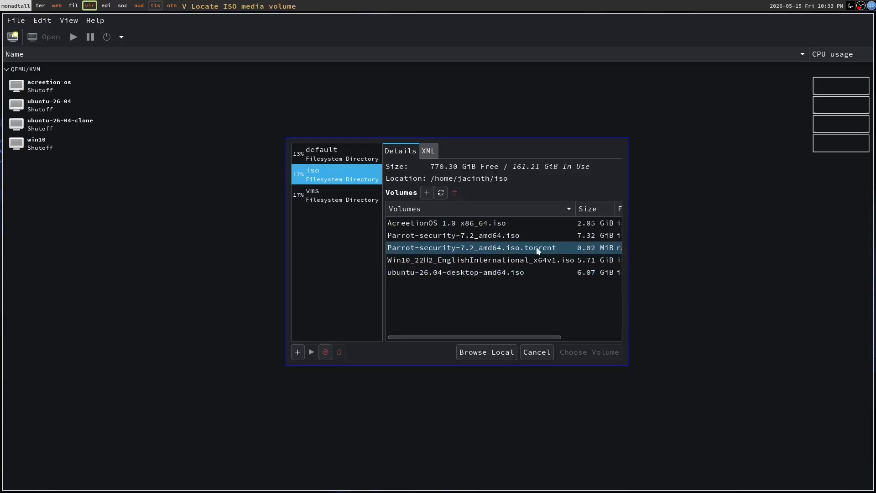
click(430, 237)
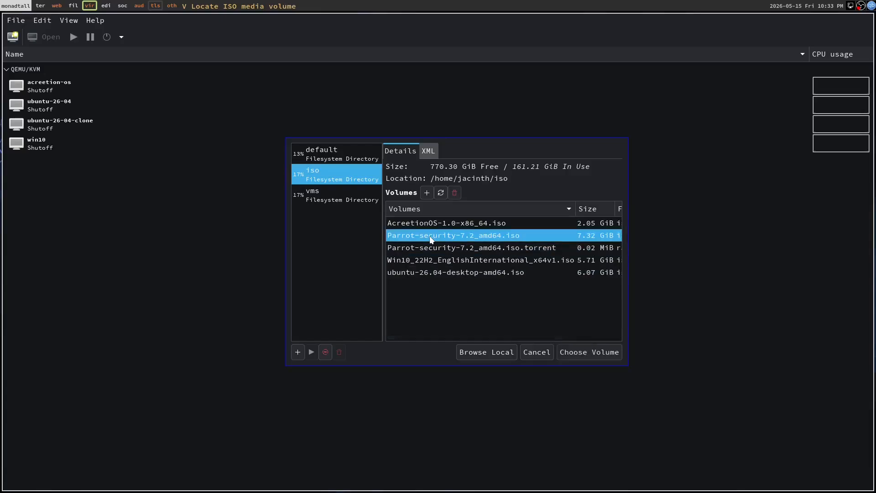
click(590, 355)
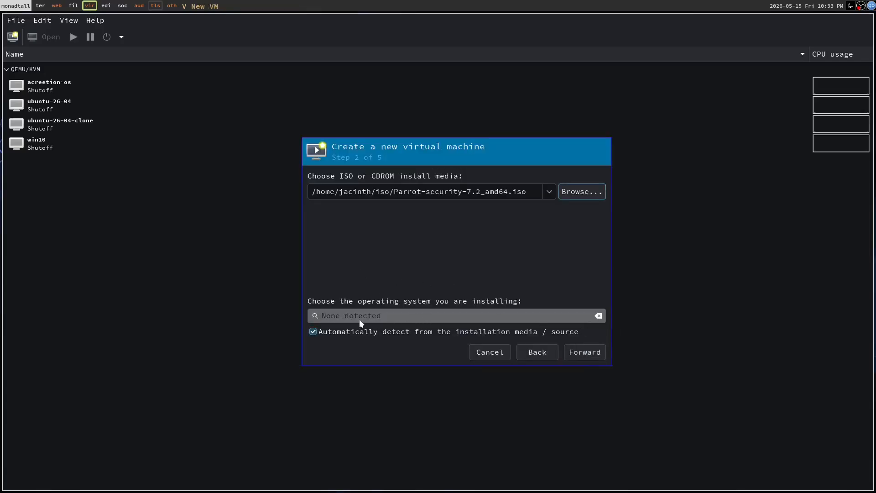
Turn off automatic operating system detection, search for Parrot, and set the system to Generic Linux 2024
click(313, 331)
text(p)
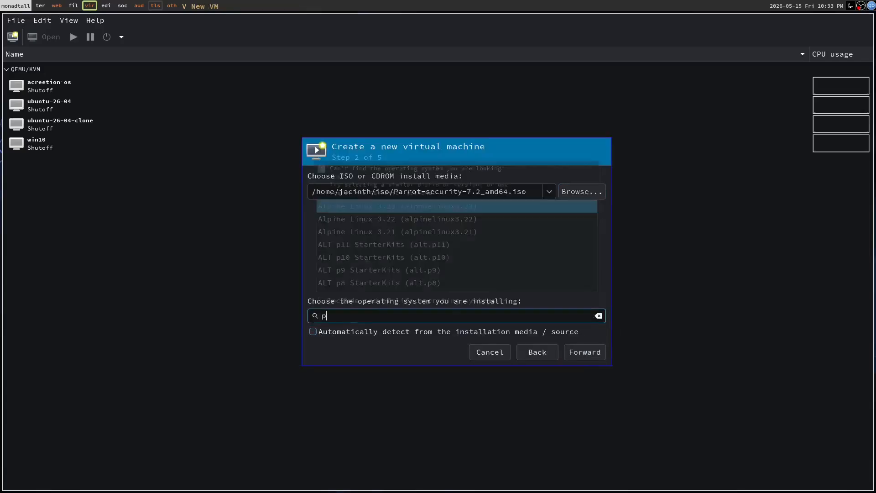
text(arro)
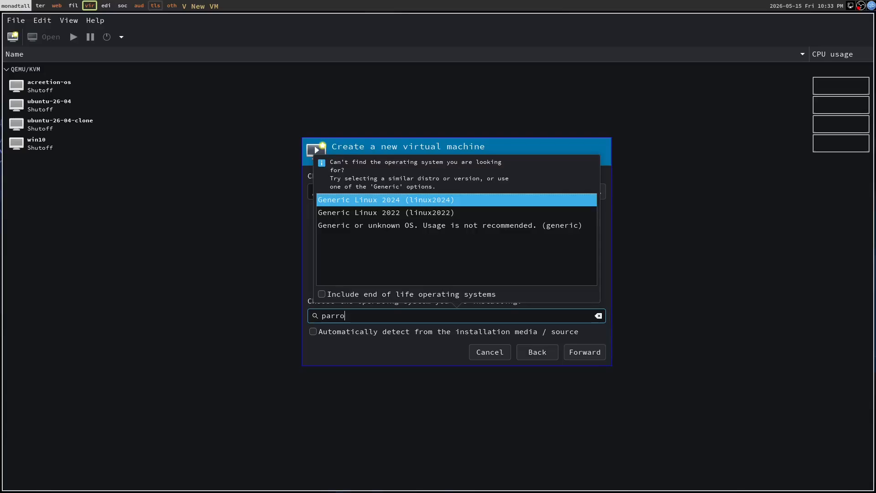
key(Return)
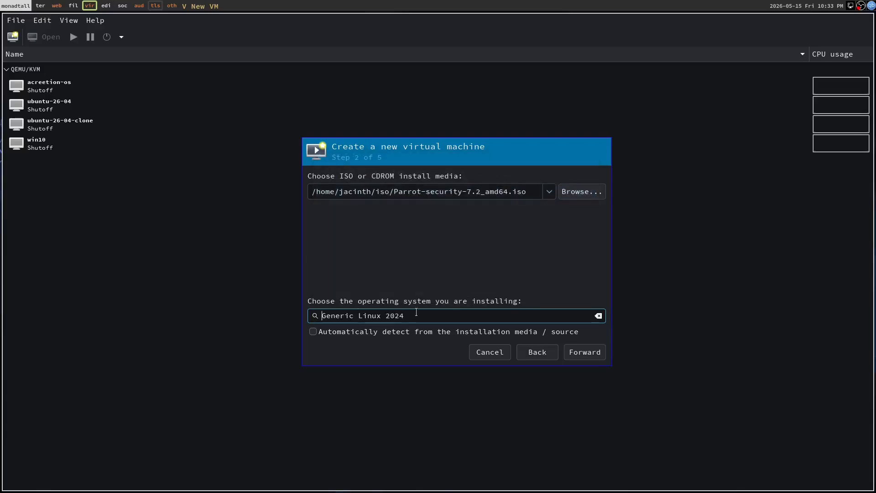
click(581, 351)
Set the virtual machine's memory to 6000 MiB and its CPUs to 3
double_click(351, 194)
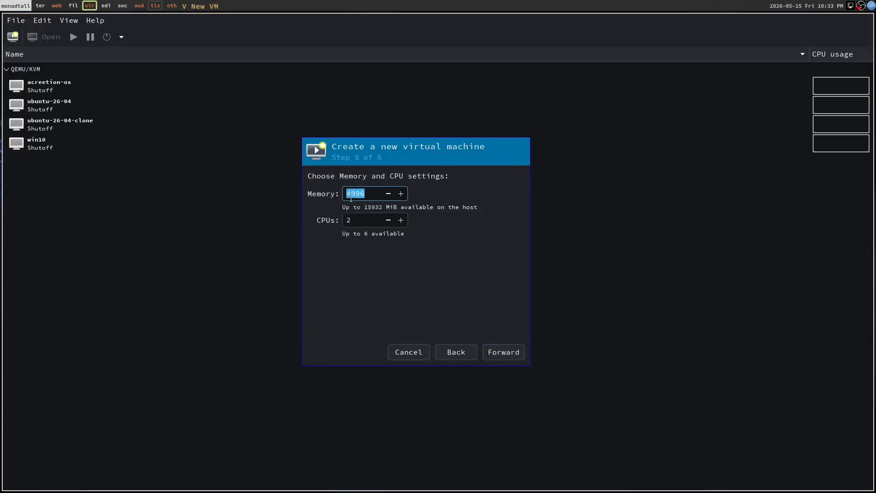
text(6000)
click(402, 221)
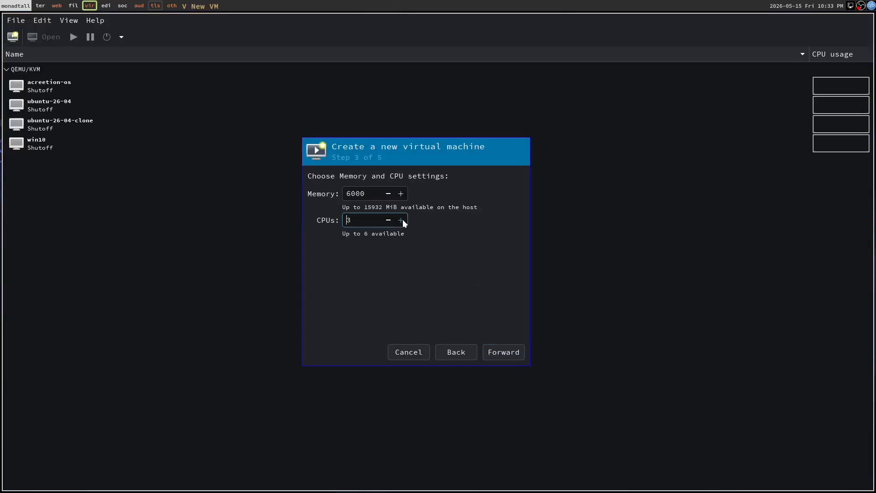
click(501, 352)
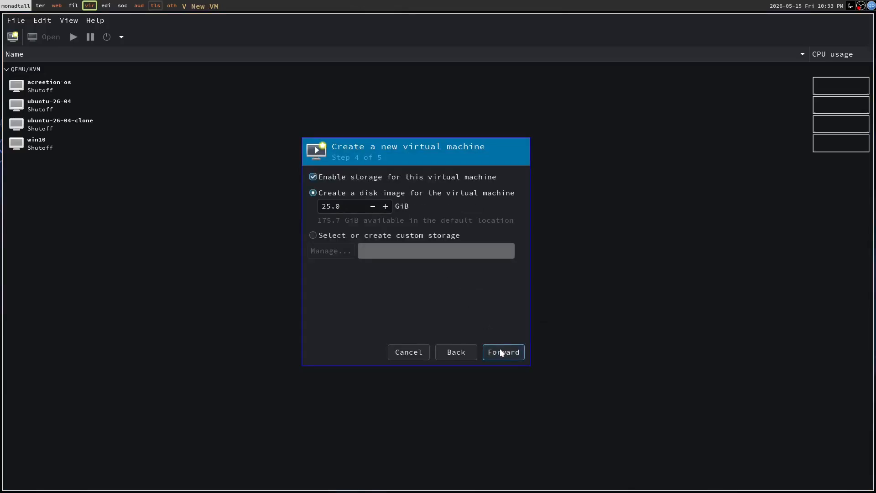
Choose custom storage and create a 70 GiB qcow2 volume named parrot-sec in the vms pool
click(324, 235)
click(319, 252)
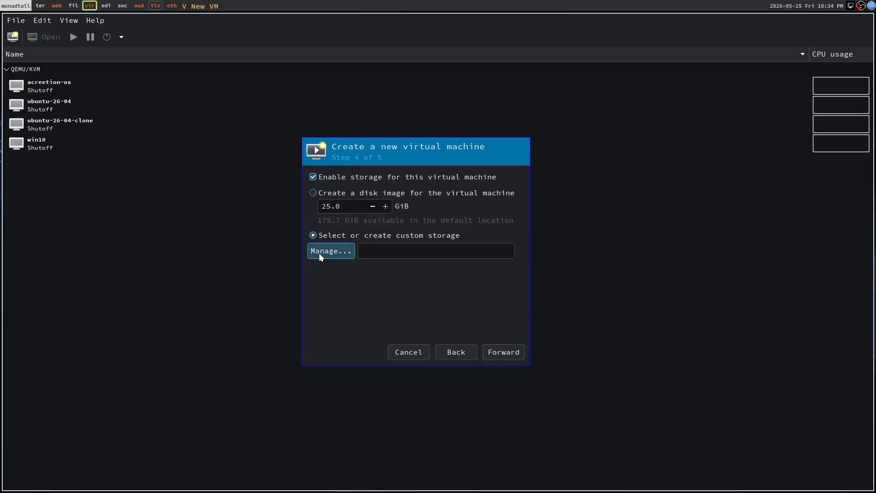
click(290, 201)
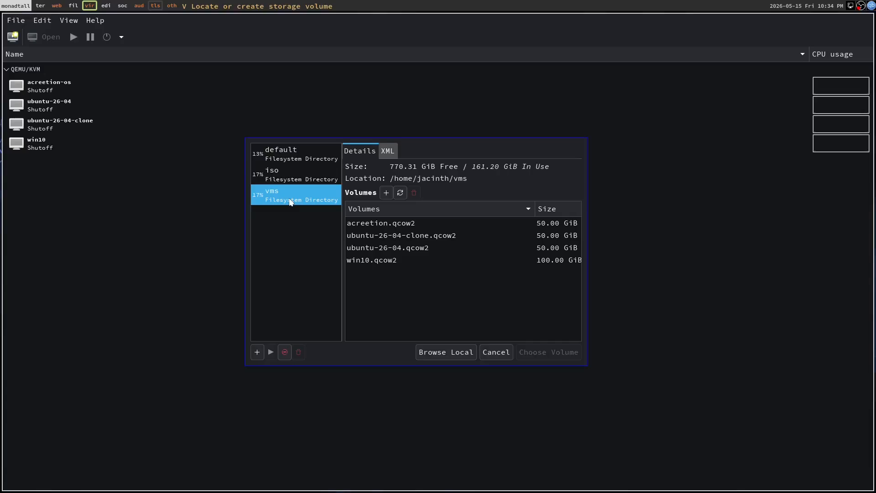
click(386, 193)
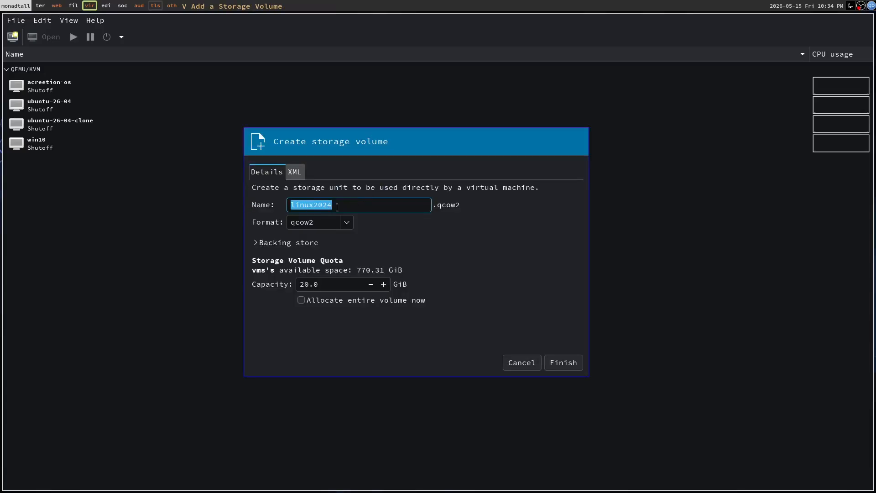
text(parrot-sec)
click(305, 284)
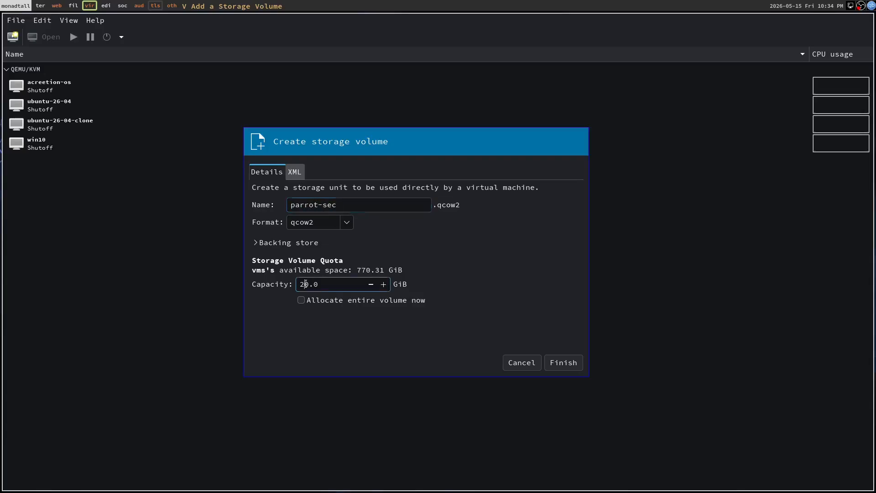
key(BackSpace)
text(7)
click(572, 369)
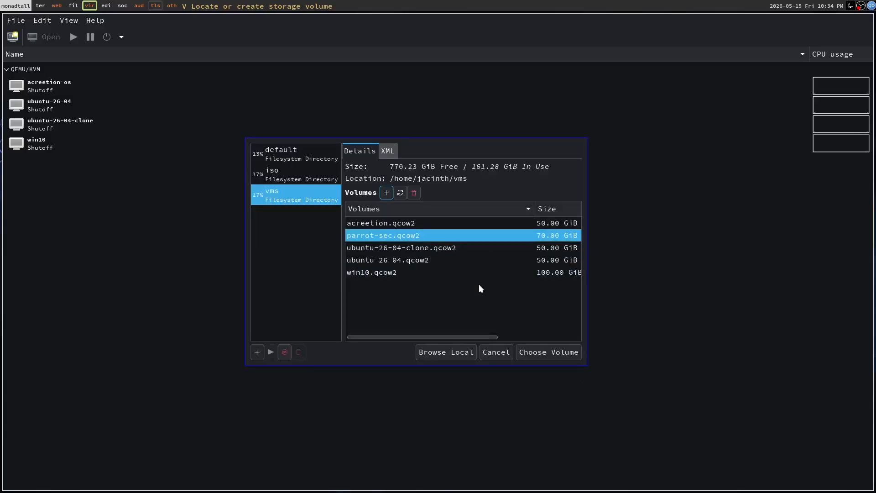
Use the parrot-sec.qcow2 volume to create the virtual machine under the name parrot-sec, and show its console full screen
click(536, 353)
click(498, 350)
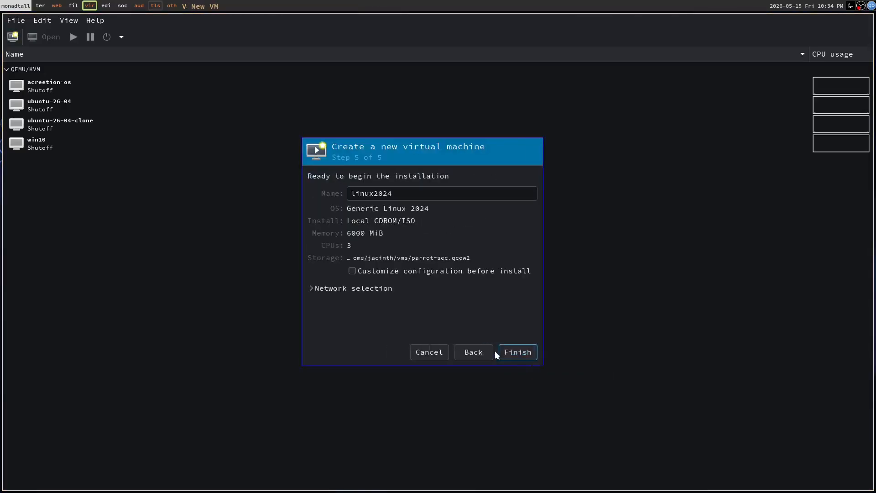
double_click(376, 193)
text(p)
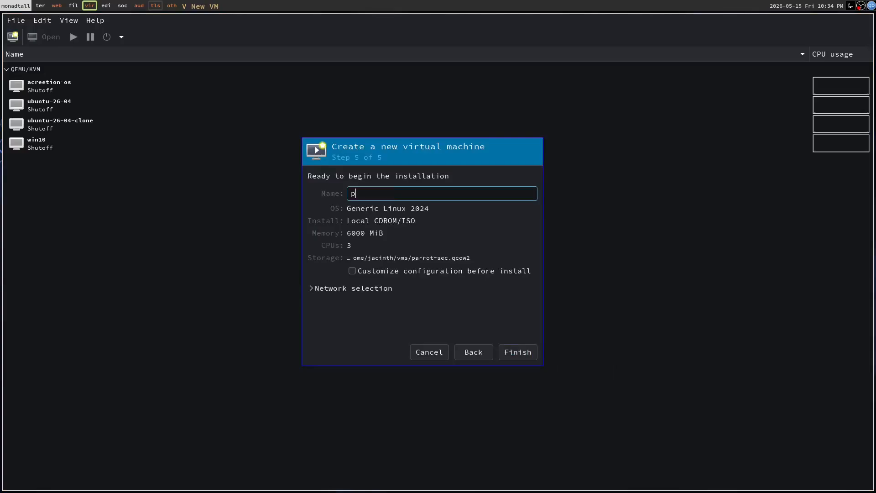
text(arrot-sec)
click(518, 352)
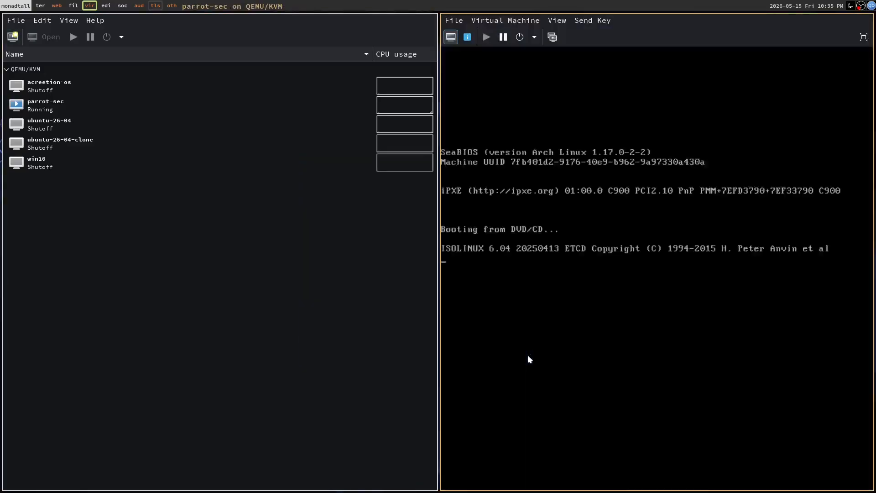
click(864, 38)
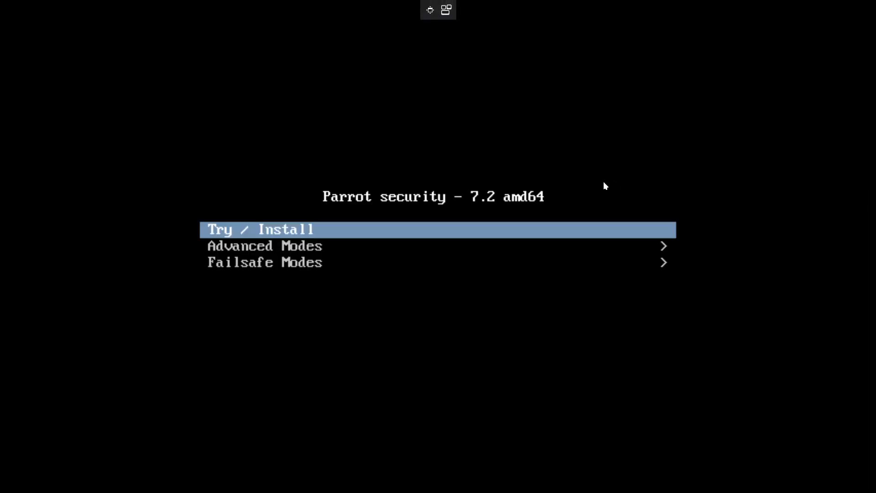
Examine the entries under Advanced Modes in the Parrot boot menu and return to the main menu
key(Down)
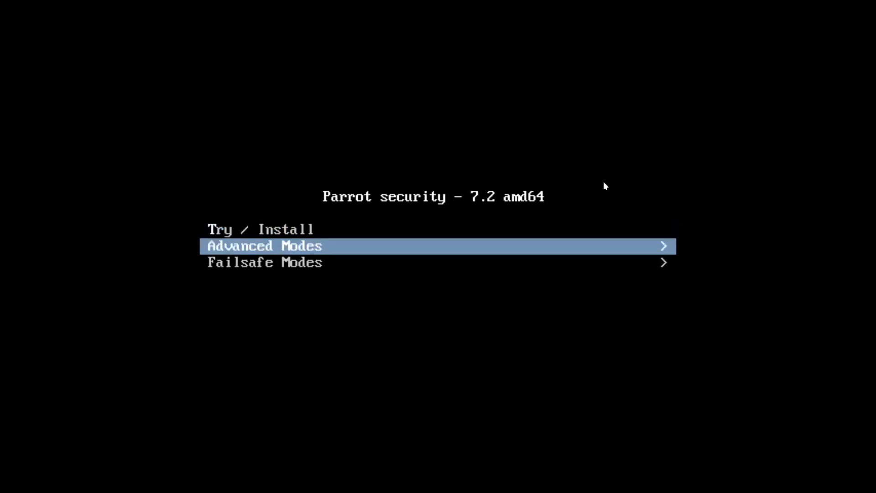
key(Up)
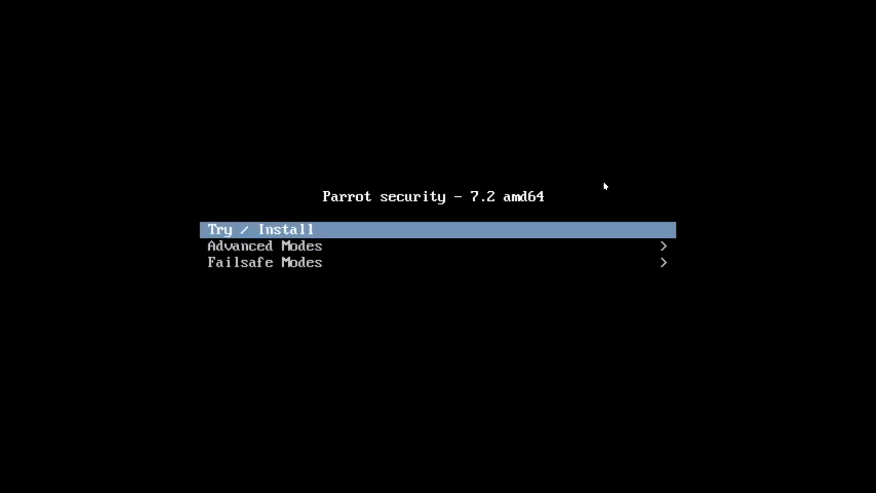
key(Down)
key(Return)
key(Down)
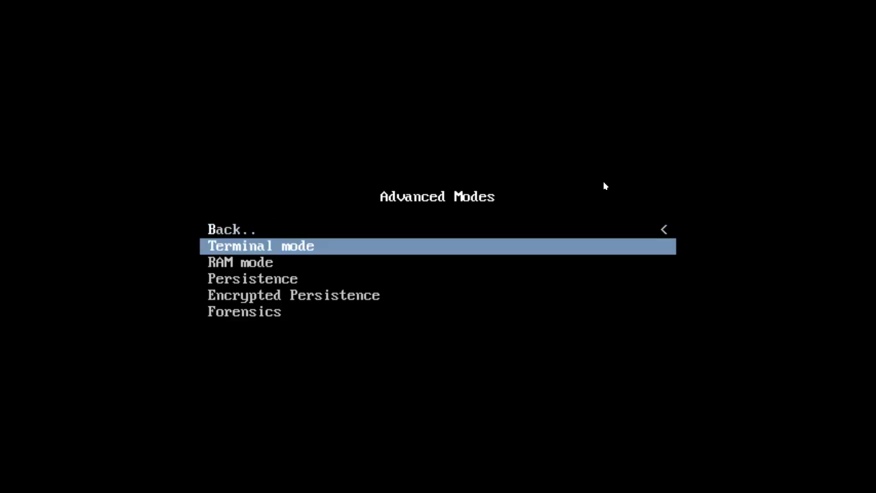
key(Down)
key(Down)
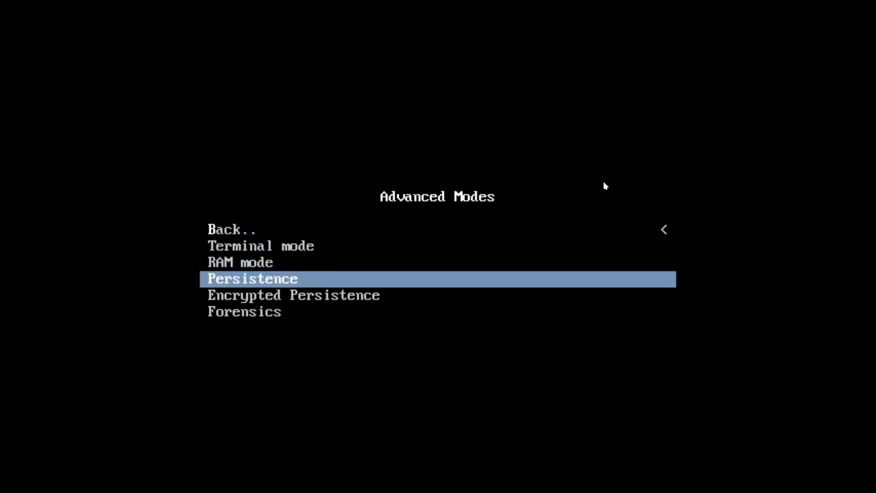
key(Up)
key(Up)
key(Up)
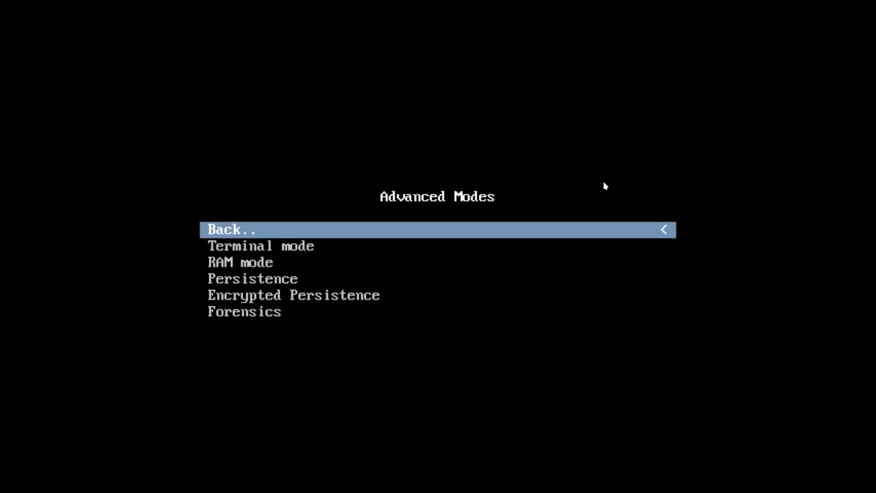
key(Return)
key(Up)
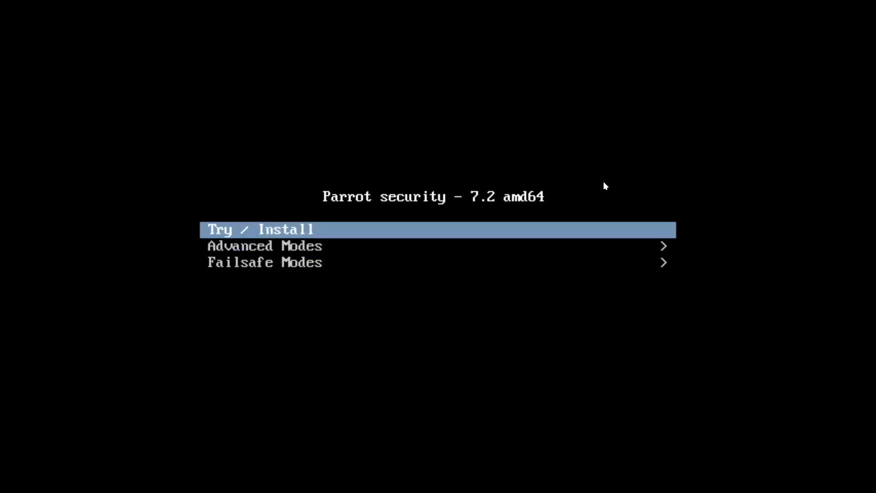
Examine the Failsafe Modes boot entries, including the nomodeset and disabled nvidia/amd gpu options, and go back
key(Down)
key(Down)
key(Return)
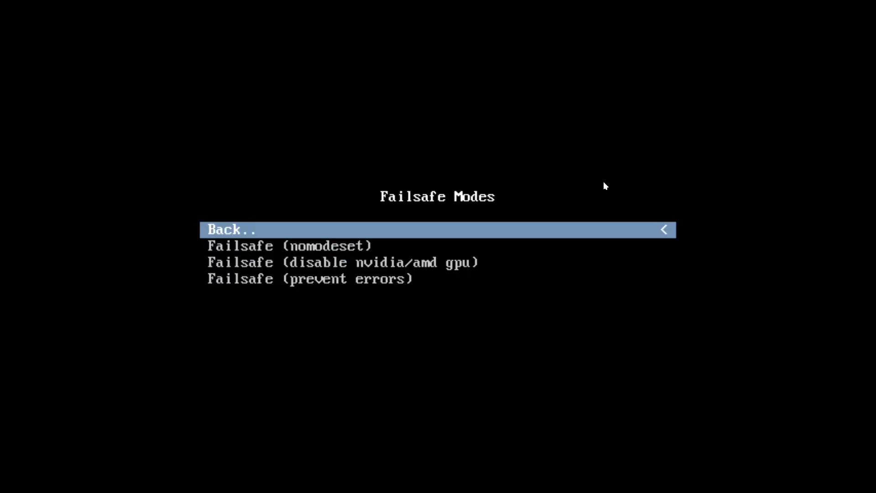
key(Return)
key(Up)
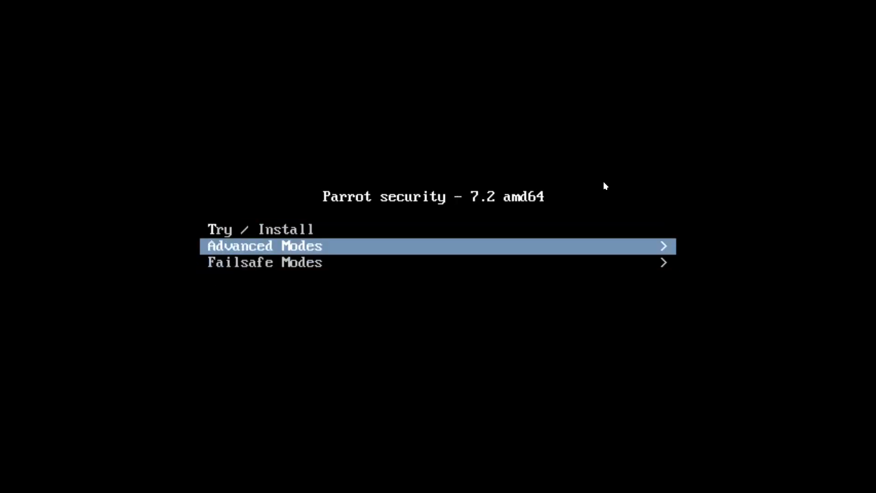
key(Up)
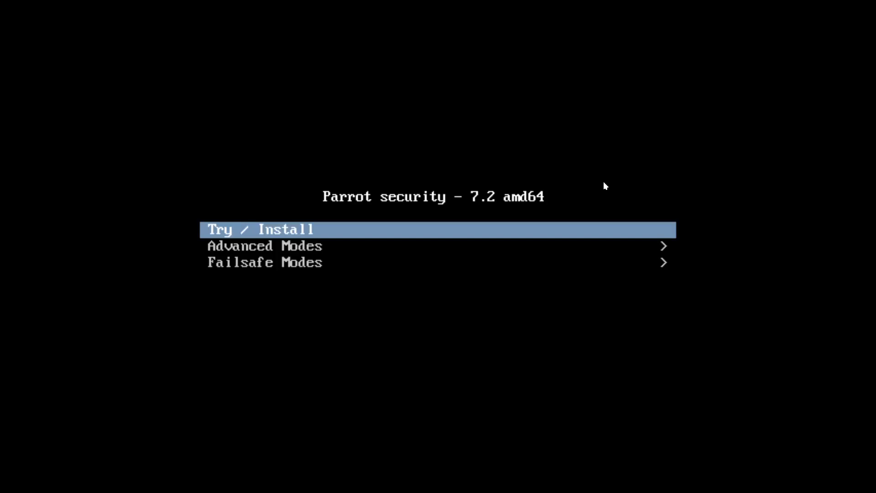
key(Down)
key(Down)
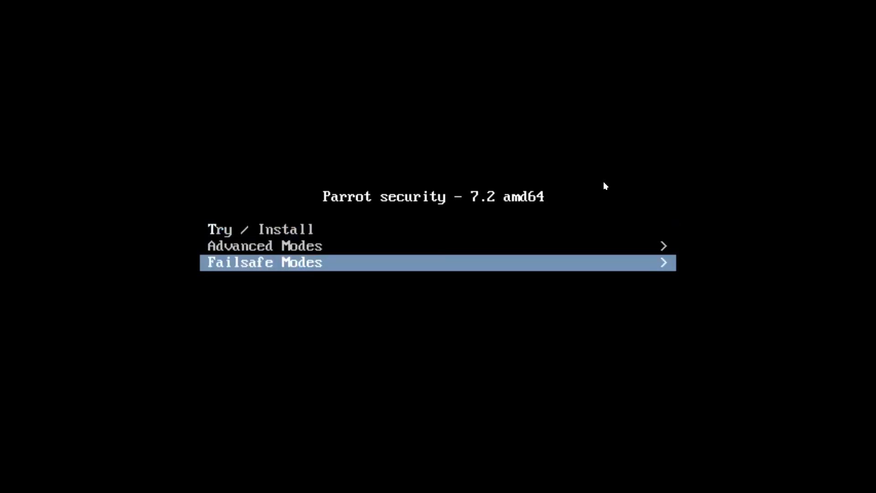
key(Return)
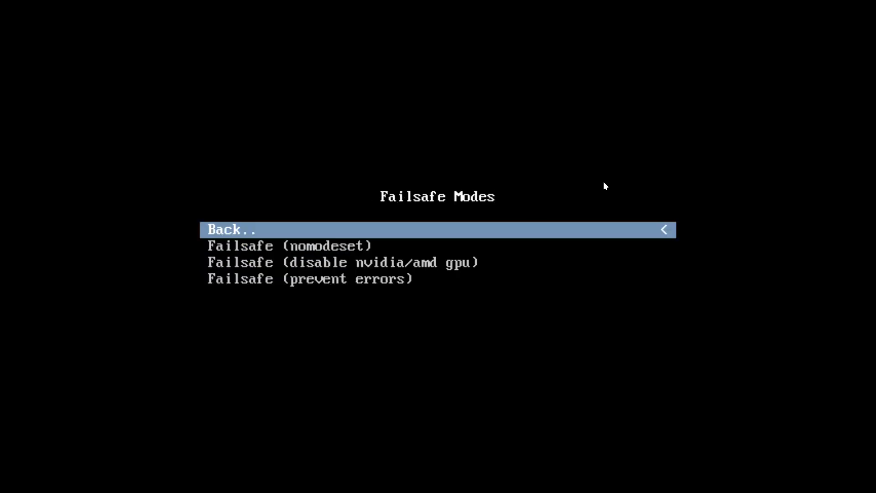
key(Down)
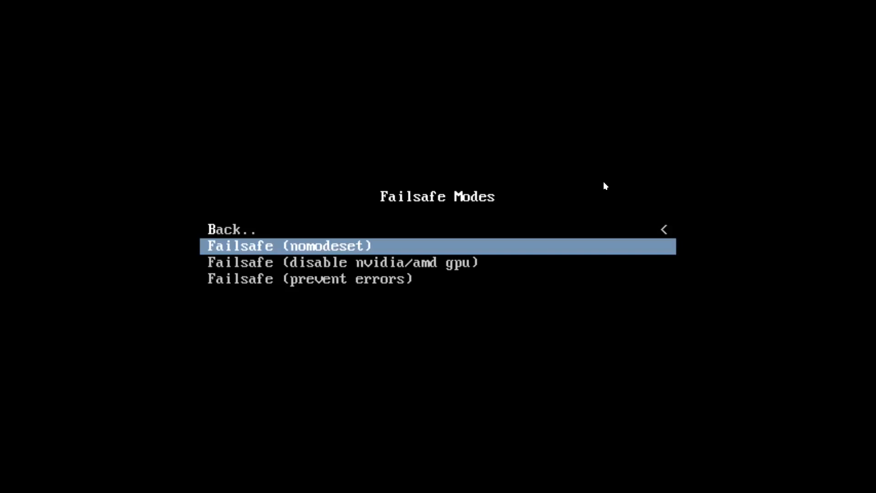
key(Down)
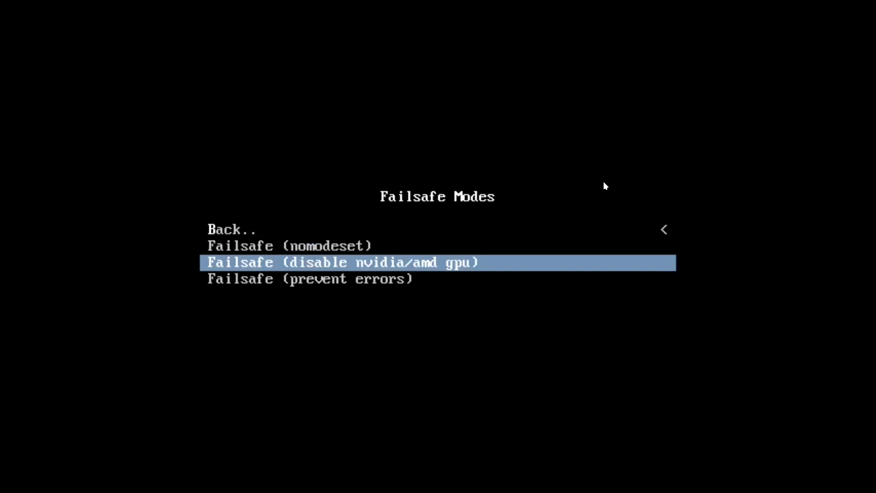
key(Up)
key(Up)
key(Return)
Boot the Try / Install entry and log in to the desktop as the Parrot Live user
key(Up)
key(Up)
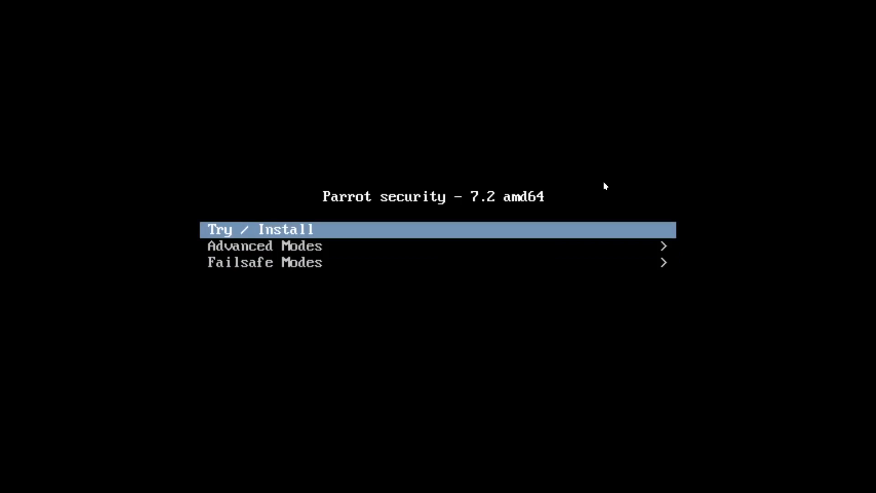
key(Return)
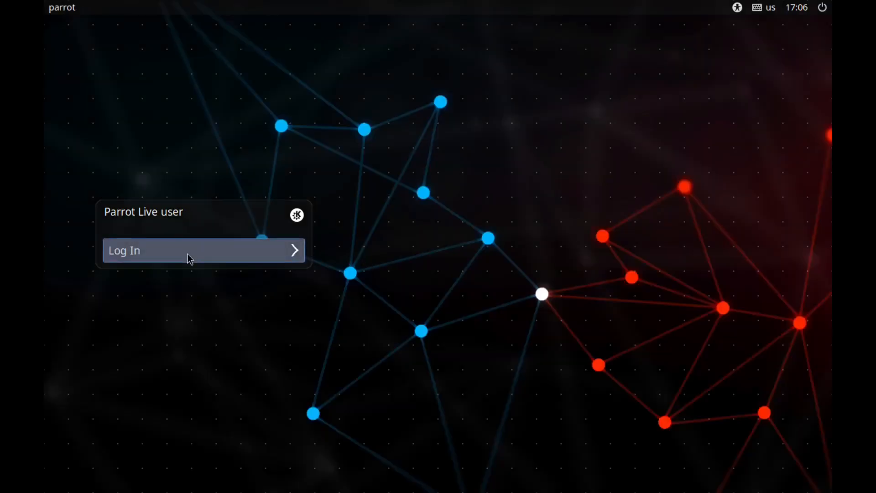
click(190, 259)
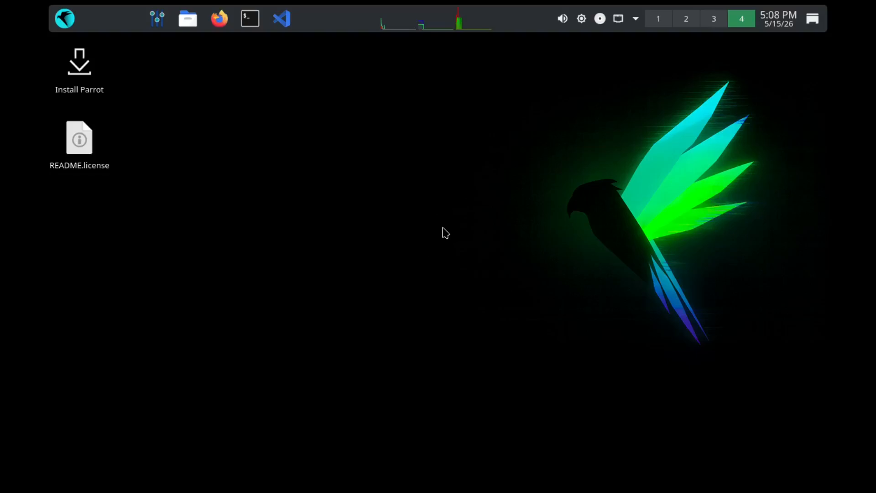
right_click(443, 229)
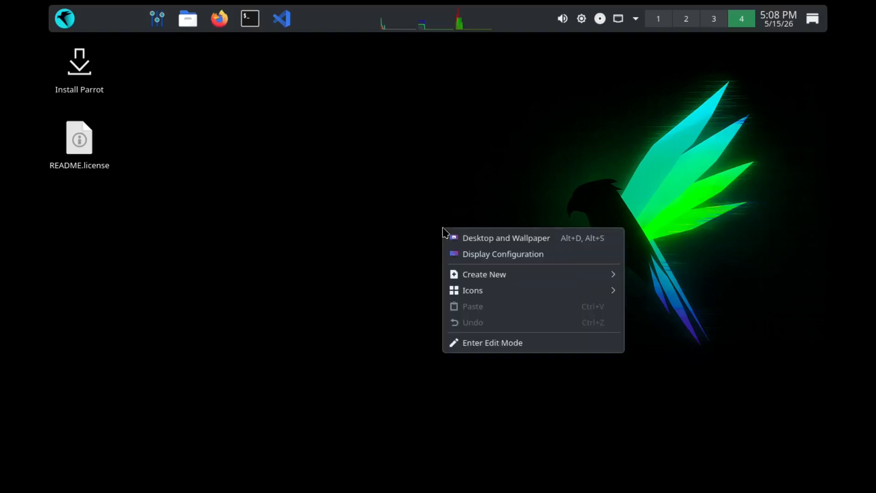
click(382, 195)
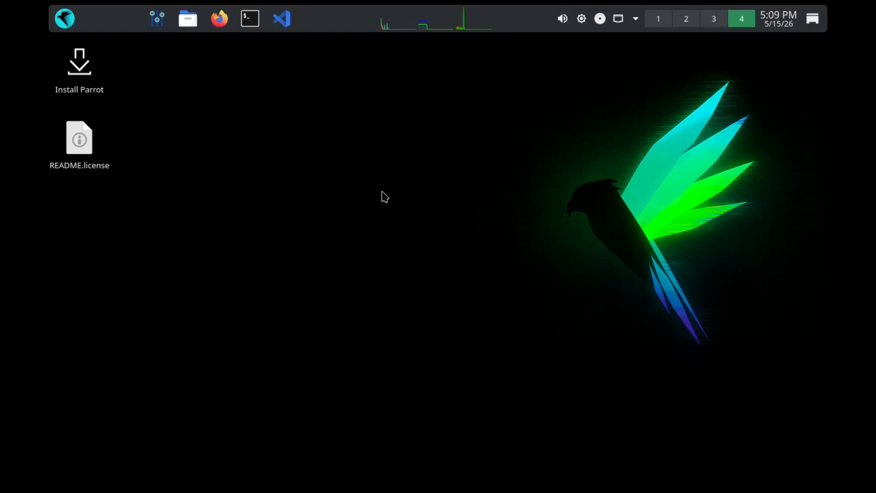
click(90, 88)
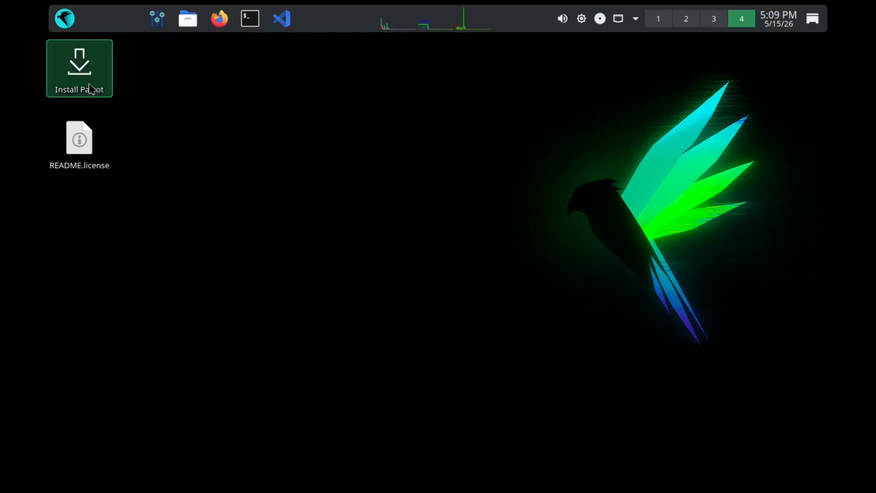
click(53, 111)
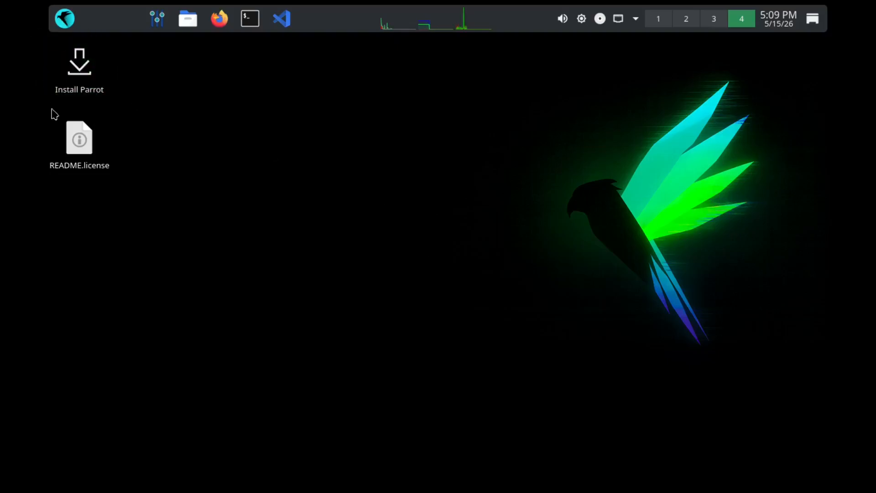
Launch the Parrot installer, continue in American English, and set the location to region Asia, zone Kolkata
click(82, 63)
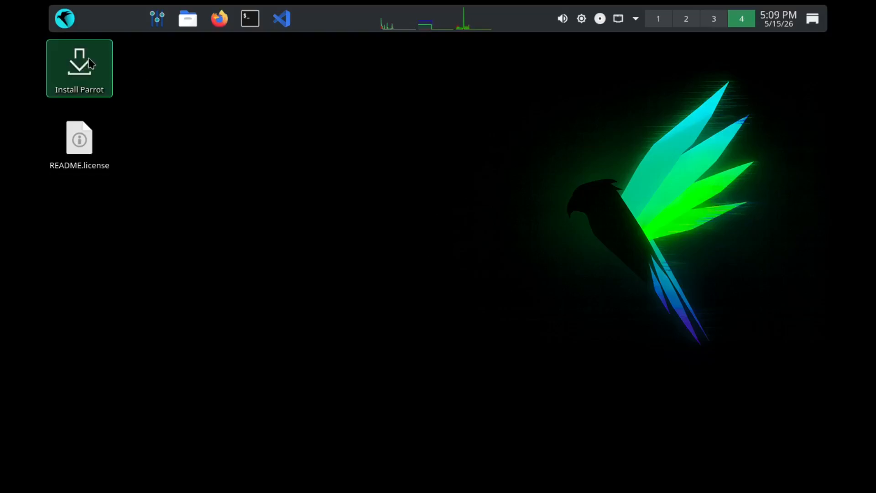
double_click(90, 61)
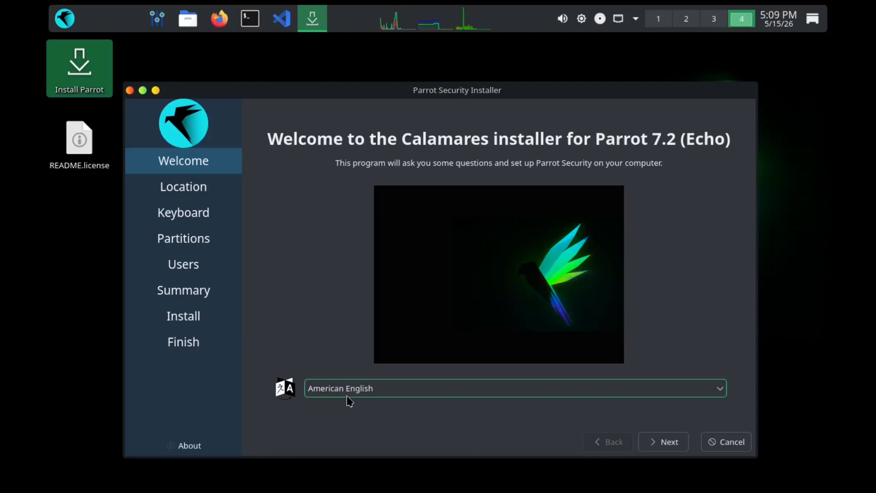
click(669, 442)
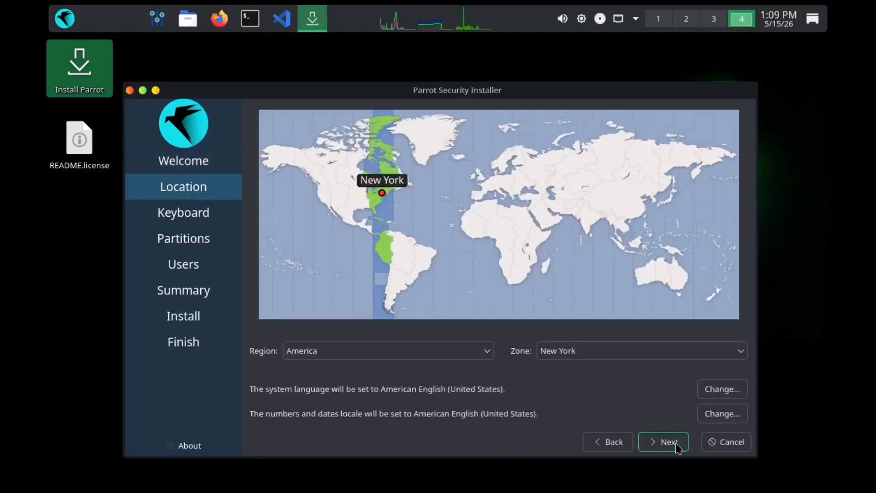
click(594, 222)
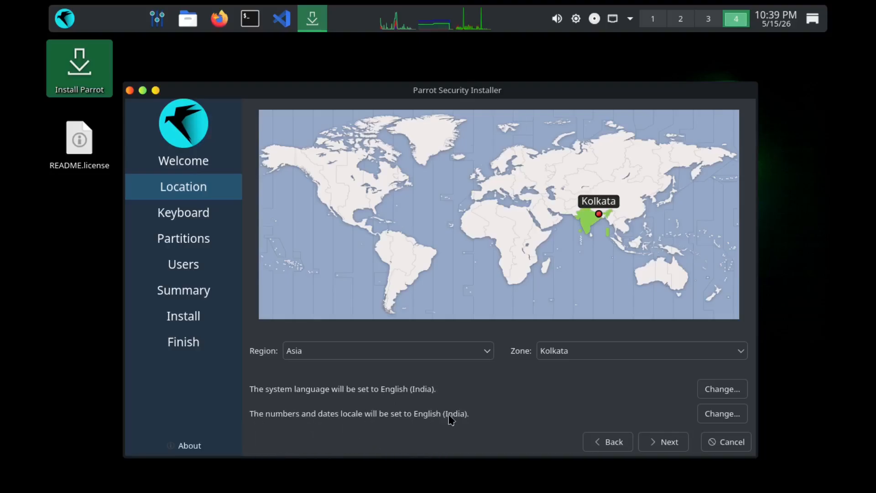
click(653, 442)
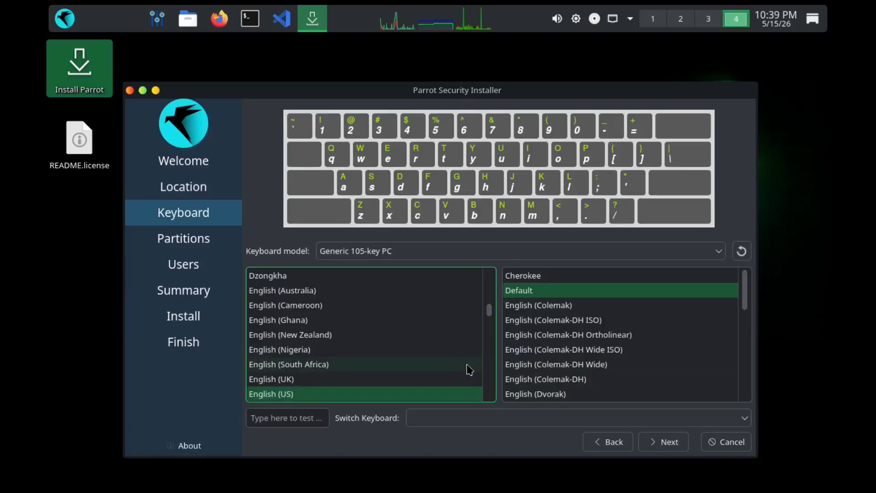
Browse the keyboard layouts and continue with the English (US) layout in its Default variant
scroll(469, 370, up, 8)
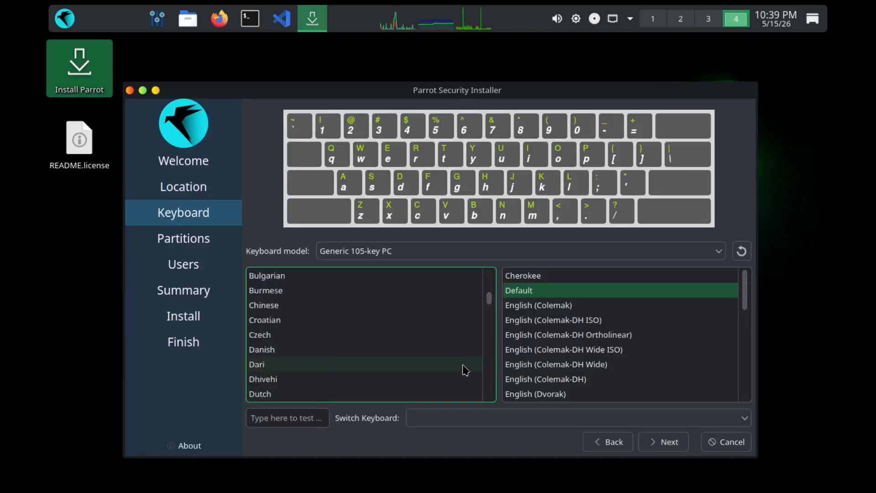
scroll(465, 370, down, 5)
scroll(464, 370, down, 15)
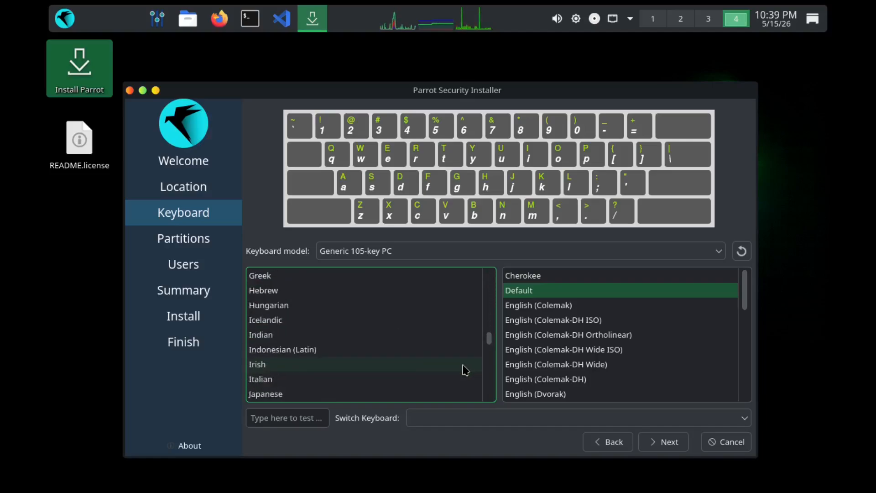
scroll(479, 370, up, 13)
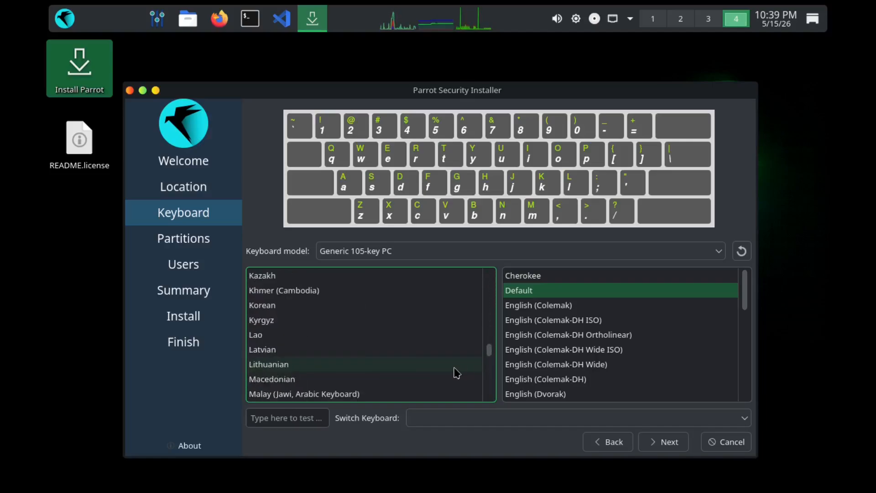
scroll(454, 372, up, 3)
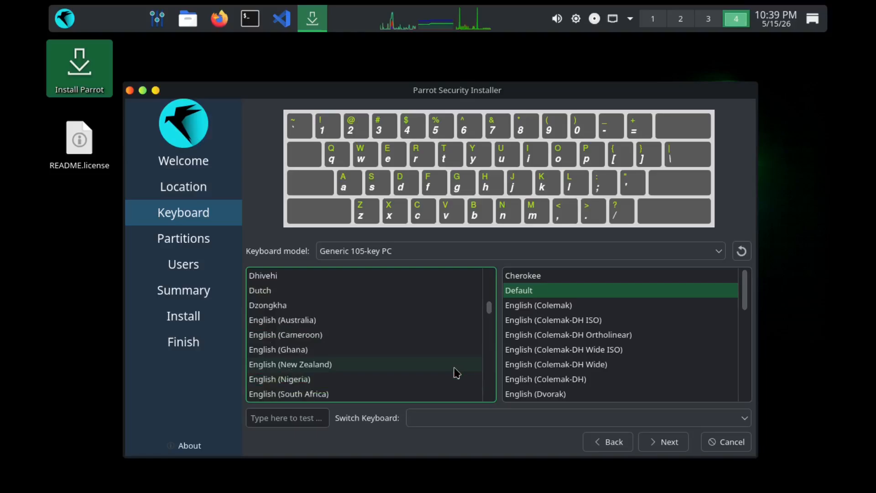
click(648, 440)
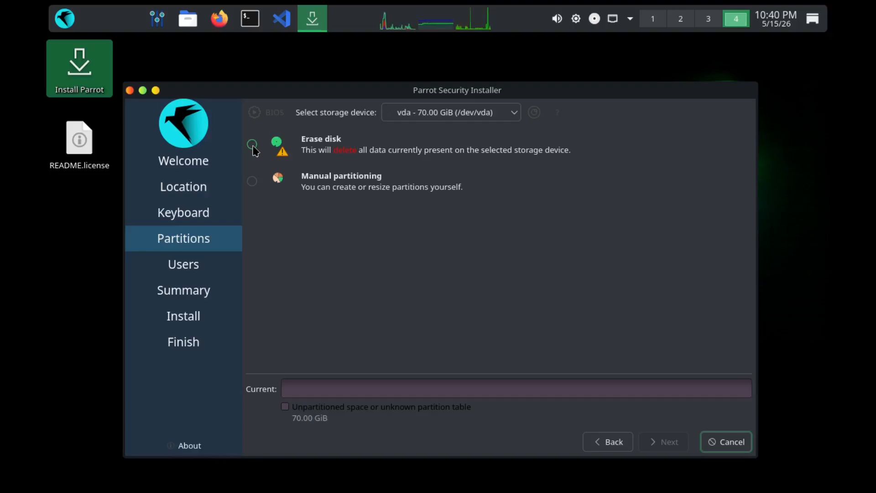
Choose to erase the vda disk with the Swap to file option and continue to the user setup
click(251, 185)
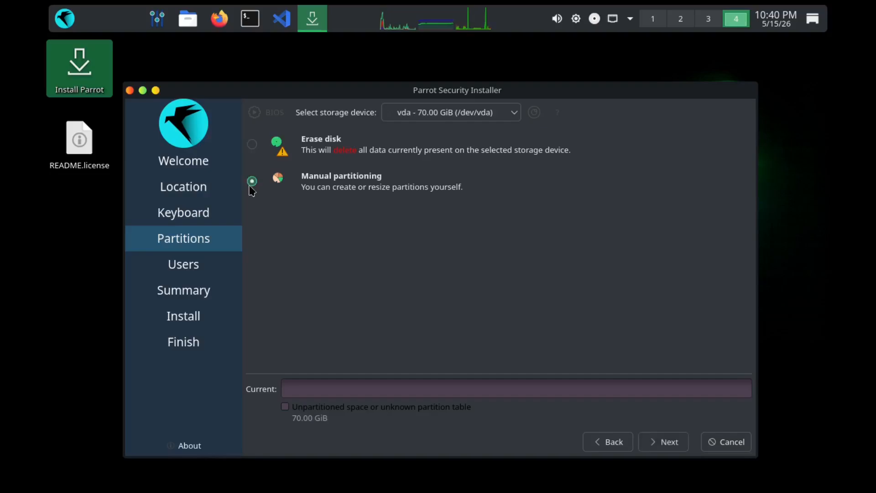
click(252, 146)
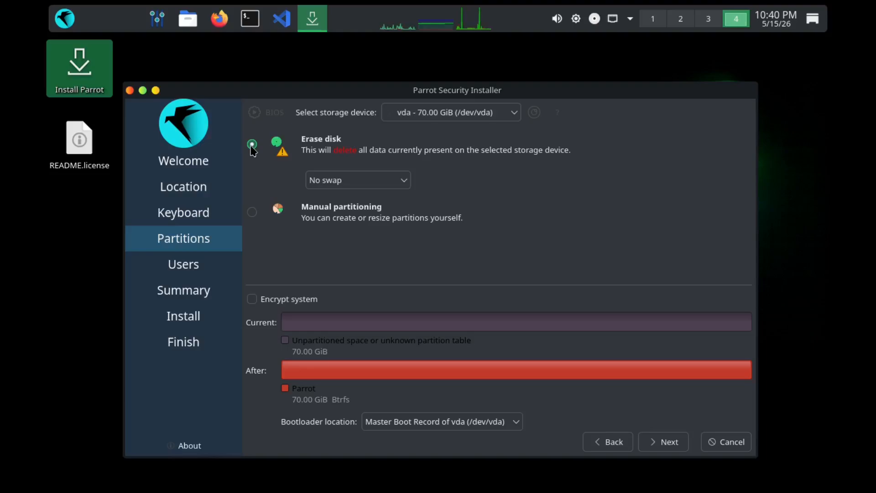
click(376, 186)
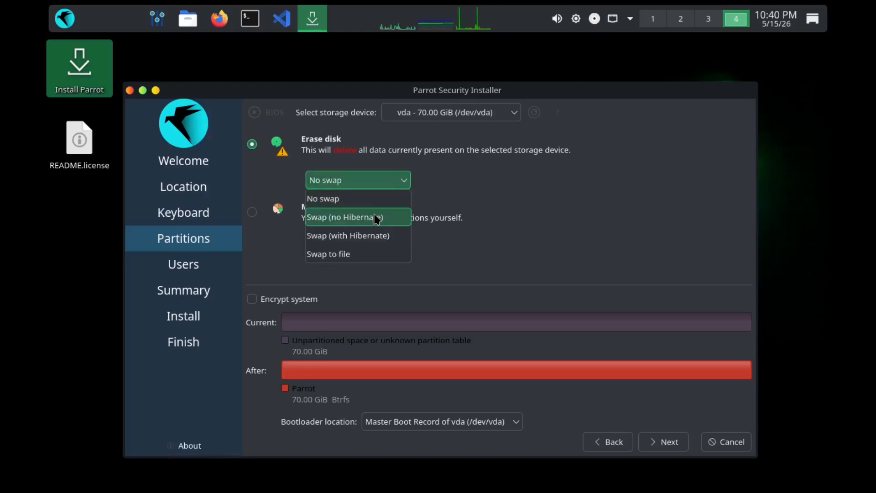
click(348, 257)
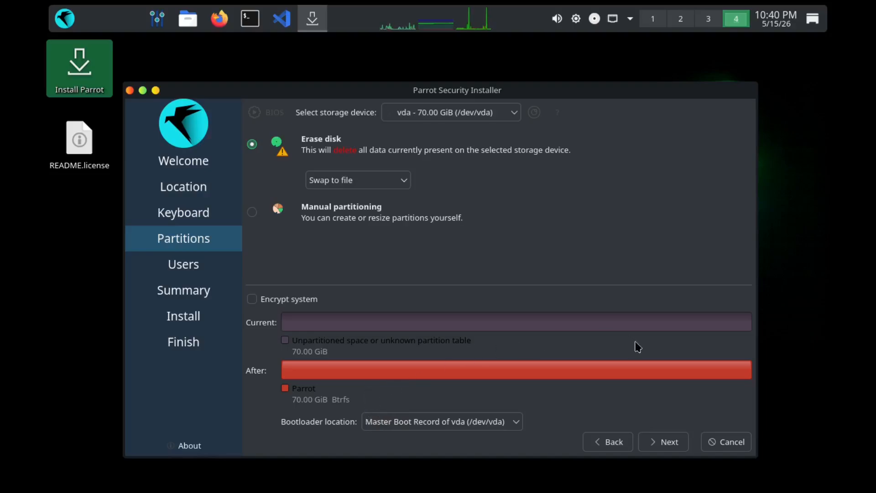
click(661, 445)
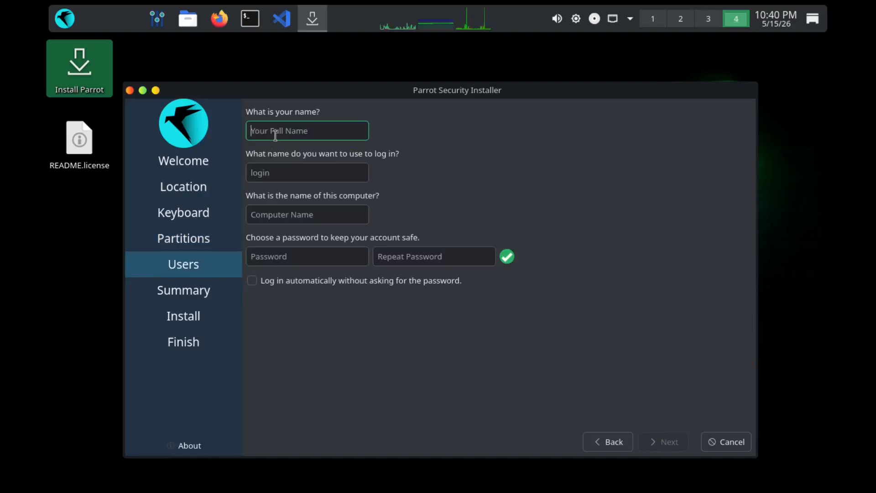
Enter the user's name for the new account and set the computer name to parrot-sec-virt
text(jacinth)
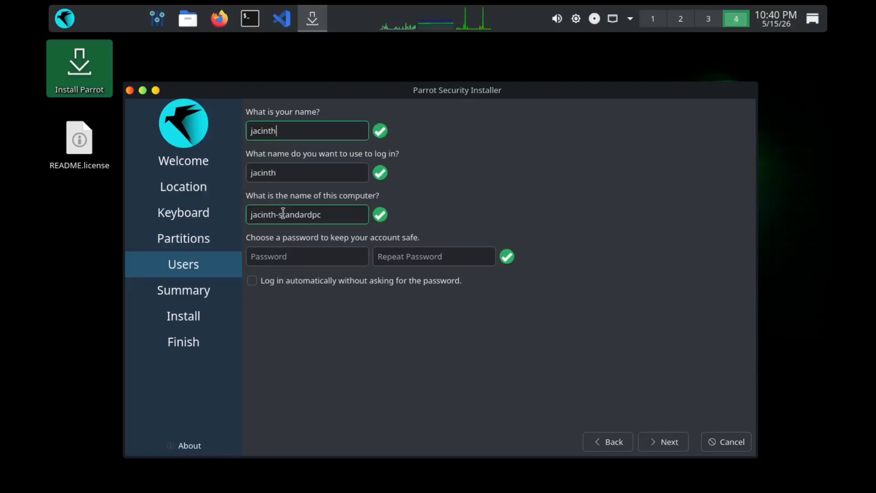
triple_click(283, 213)
text(parrot)
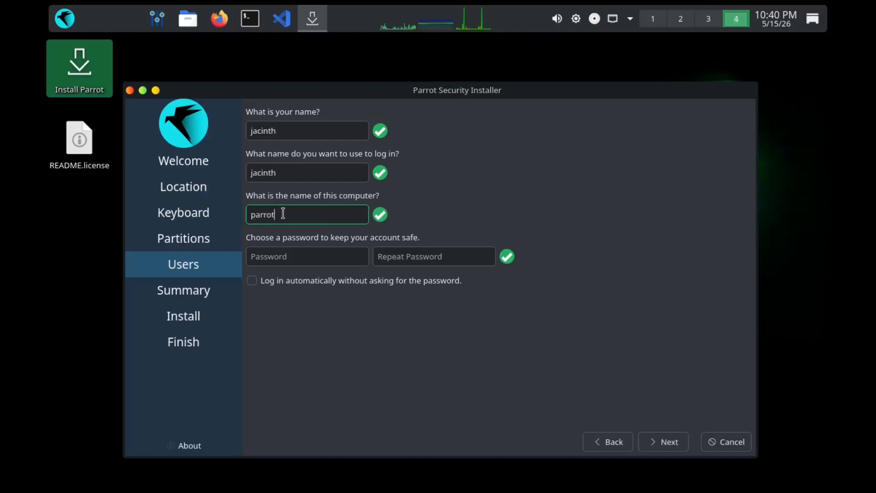
text(-sec-virt)
Enter and repeat the account password, and continue to the installation summary
click(297, 258)
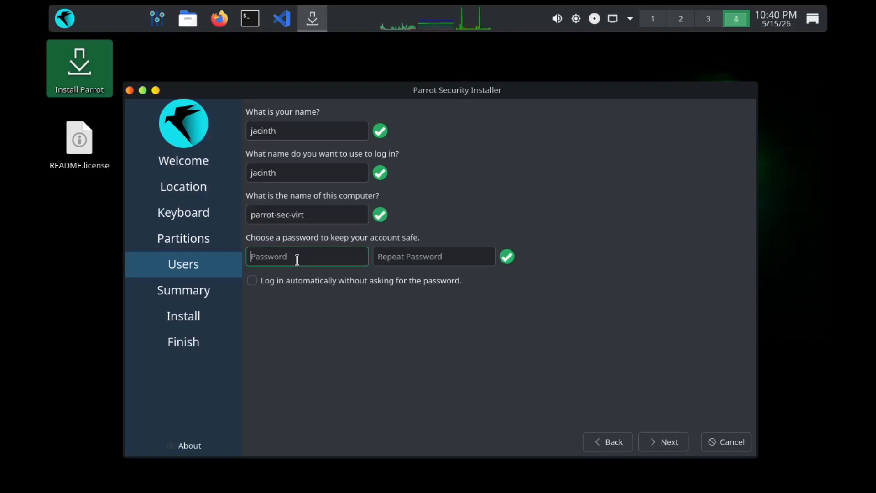
text(**)
key(Tab)
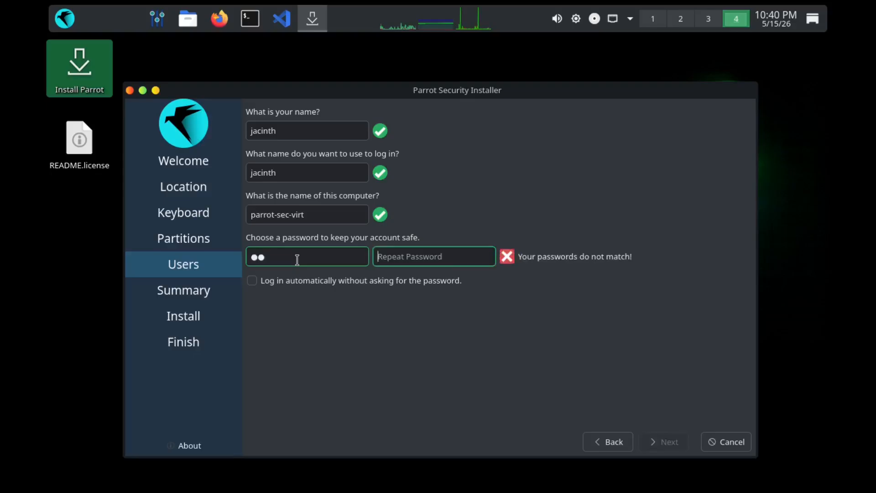
text(**)
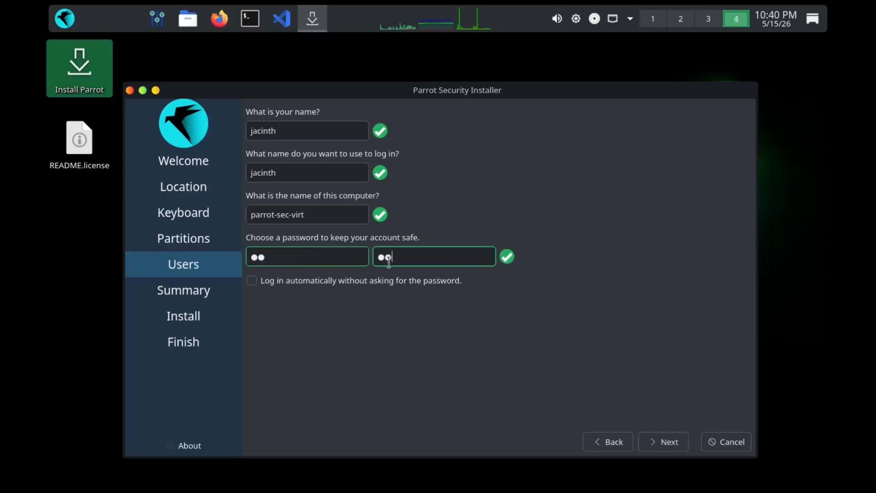
click(667, 442)
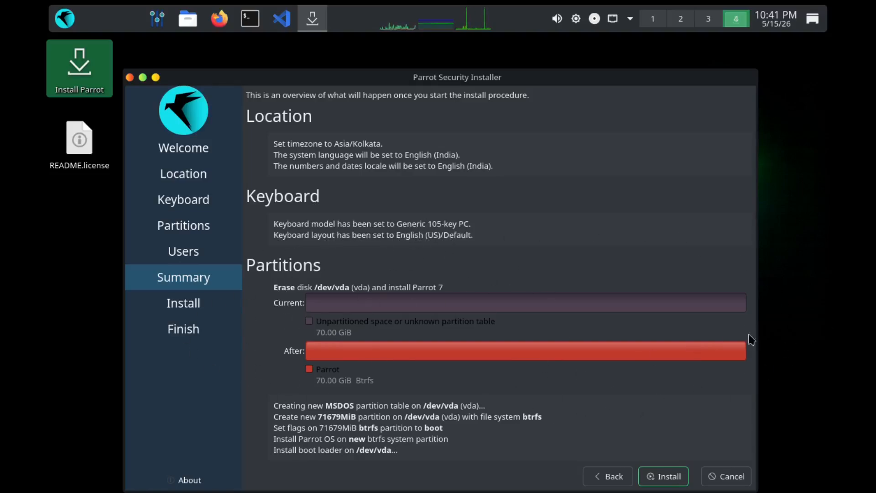
Start the Parrot 7 installation from the summary, confirm the disk changes, and let it run to completion
click(674, 478)
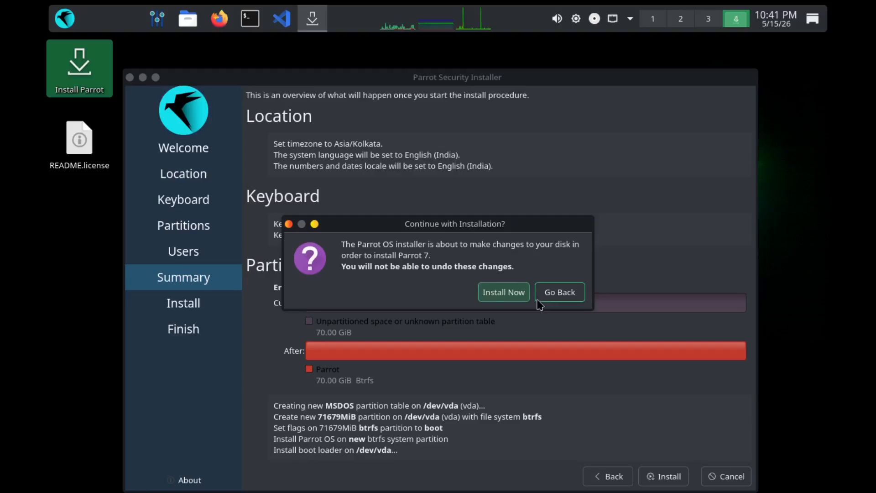
click(506, 298)
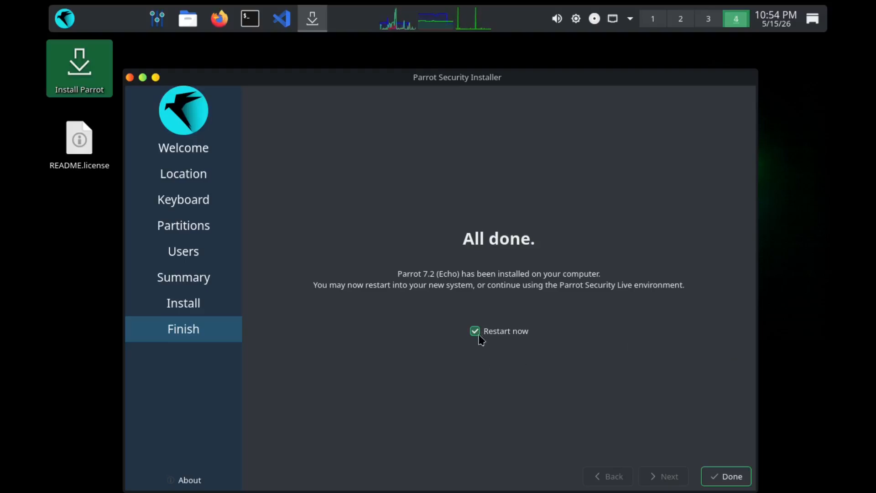
mouse_move(480, 339)
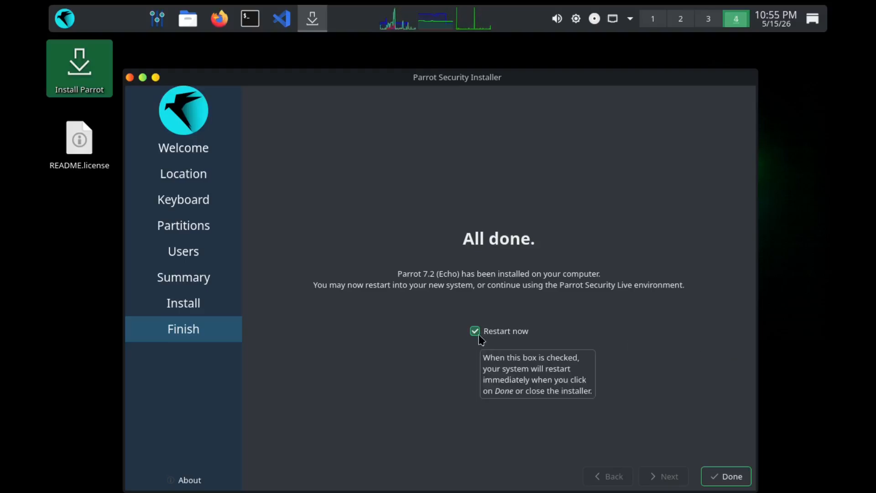